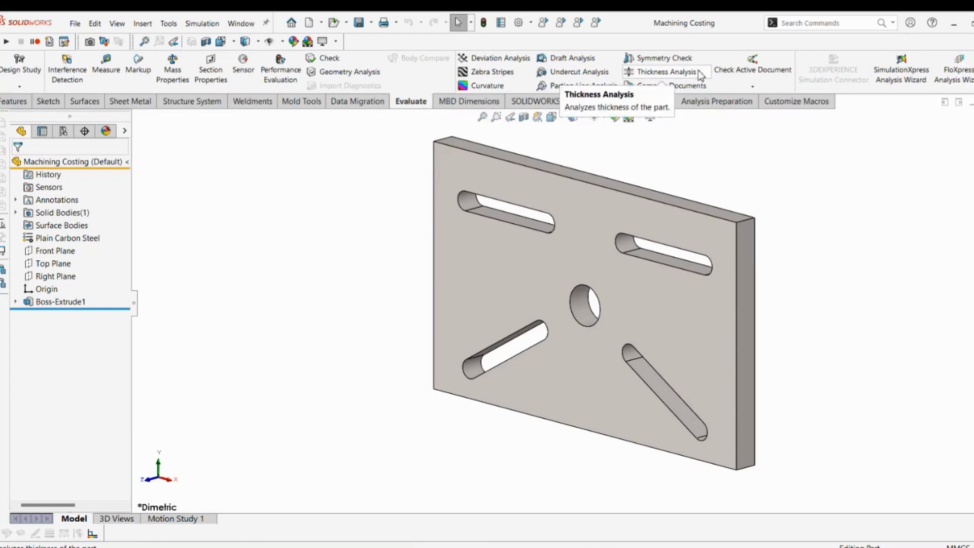
Step: Start Costing for the slotted plate and review the default manufacturing method, template and material options
{"action": "left_click", "coordinate": [973, 76]}
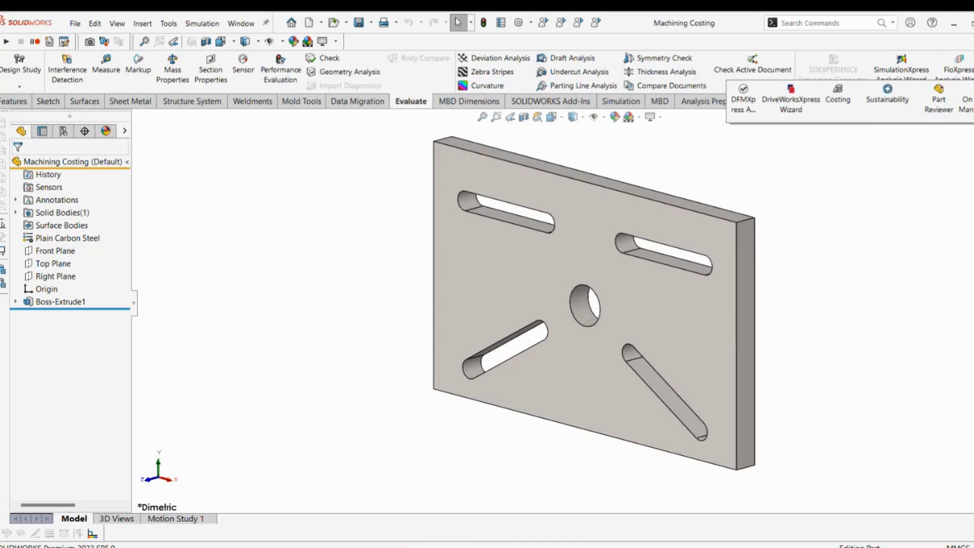
{"action": "left_click", "coordinate": [844, 103]}
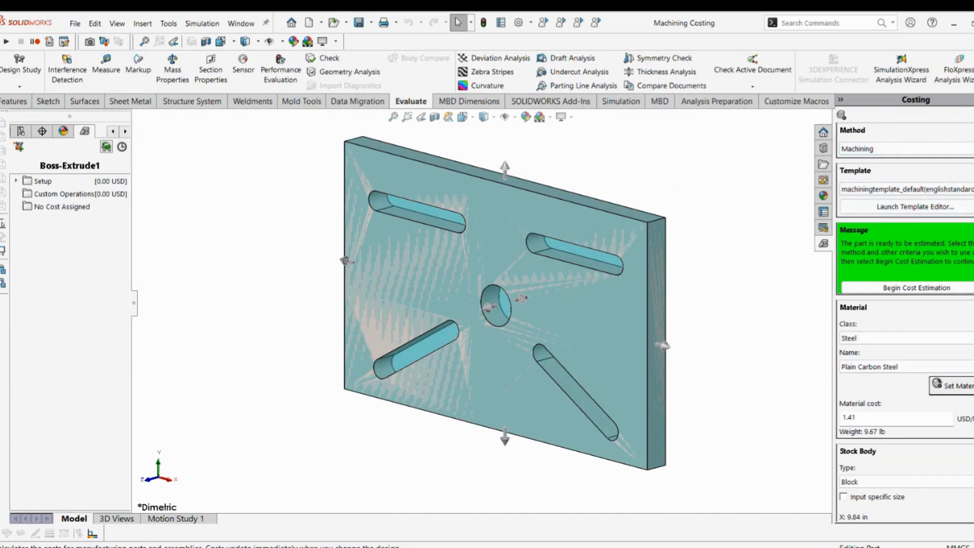
{"action": "left_click", "coordinate": [842, 116]}
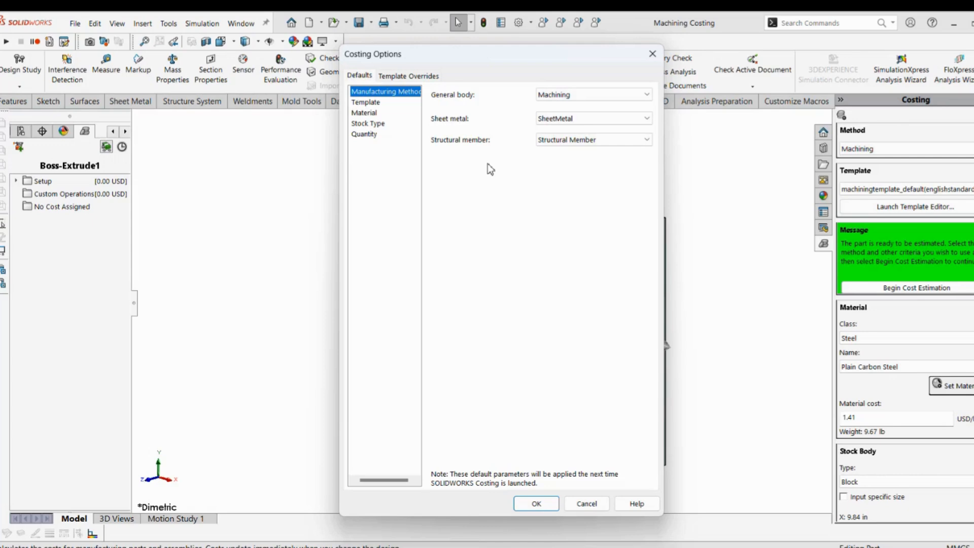
{"action": "left_click", "coordinate": [365, 103]}
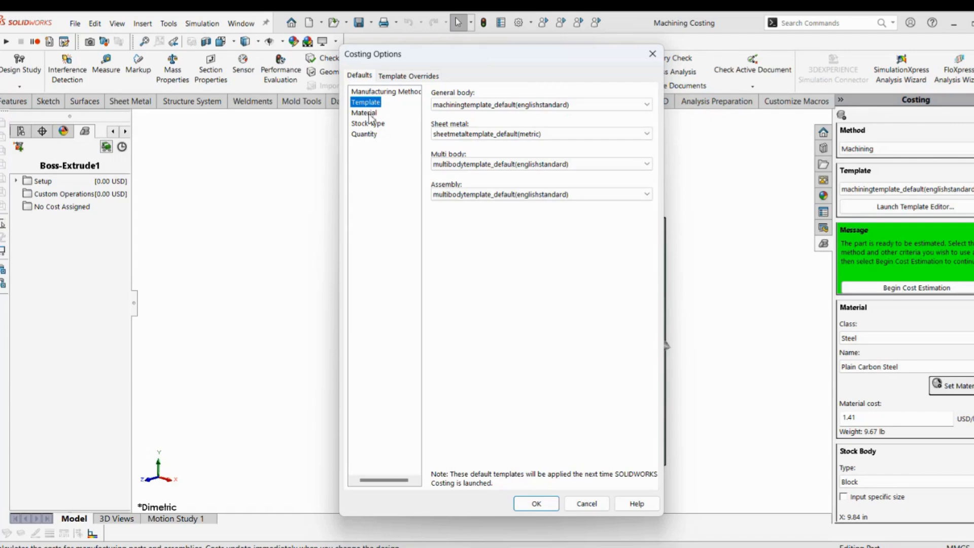
{"action": "left_click", "coordinate": [369, 115]}
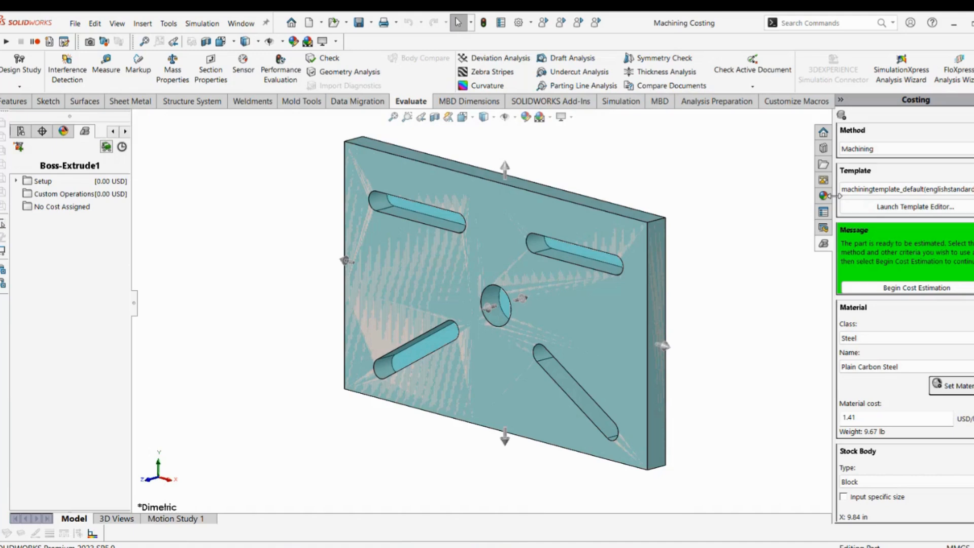
Step: Set the costing template to machiningtemplate_default(metric) and open it in the template editor
{"action": "left_click", "coordinate": [932, 191]}
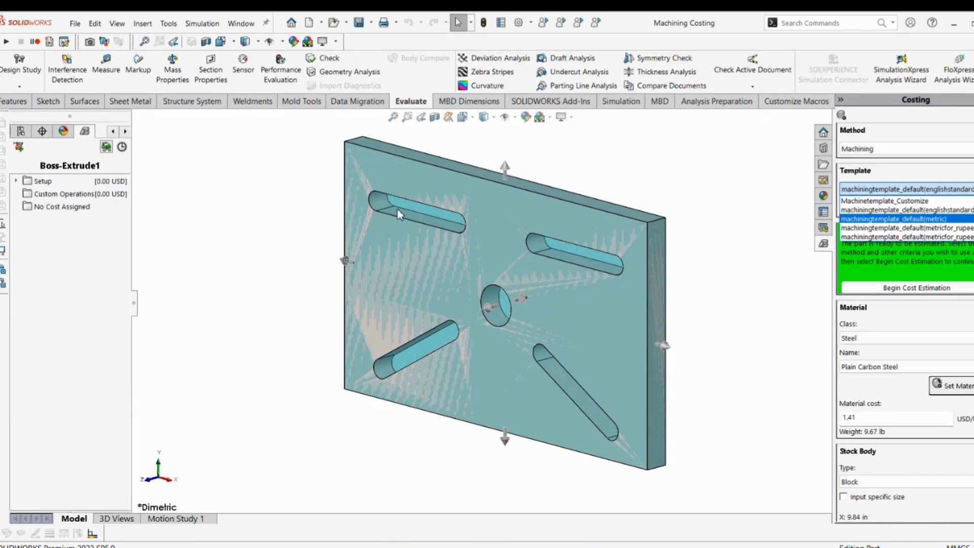
{"action": "left_click", "coordinate": [871, 219]}
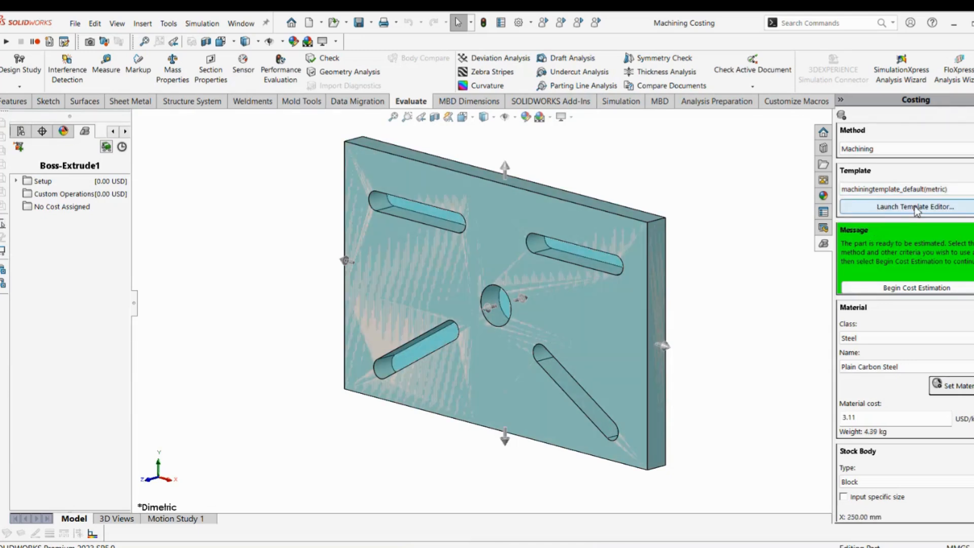
{"action": "left_click", "coordinate": [915, 207]}
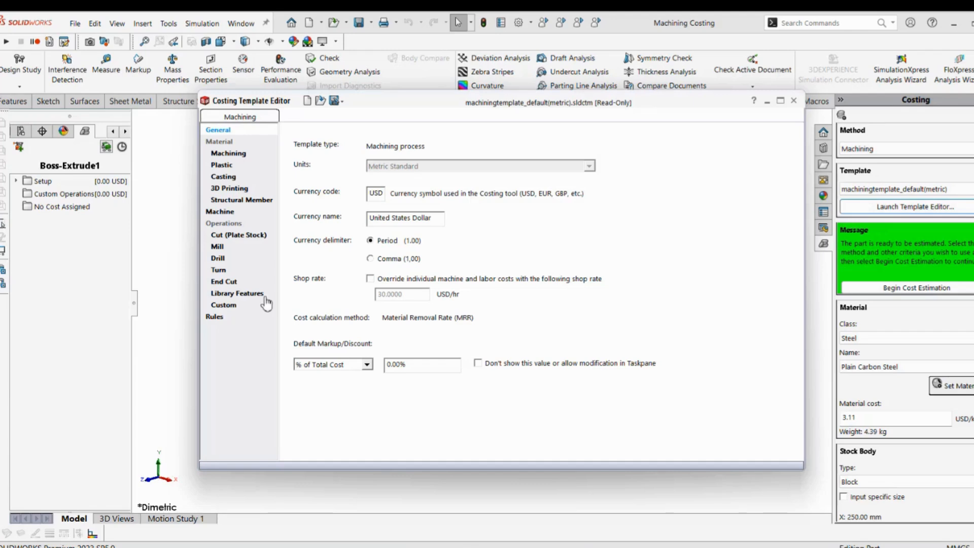
Step: Examine the template's save options and its general currency code and currency name settings
{"action": "left_click", "coordinate": [342, 102]}
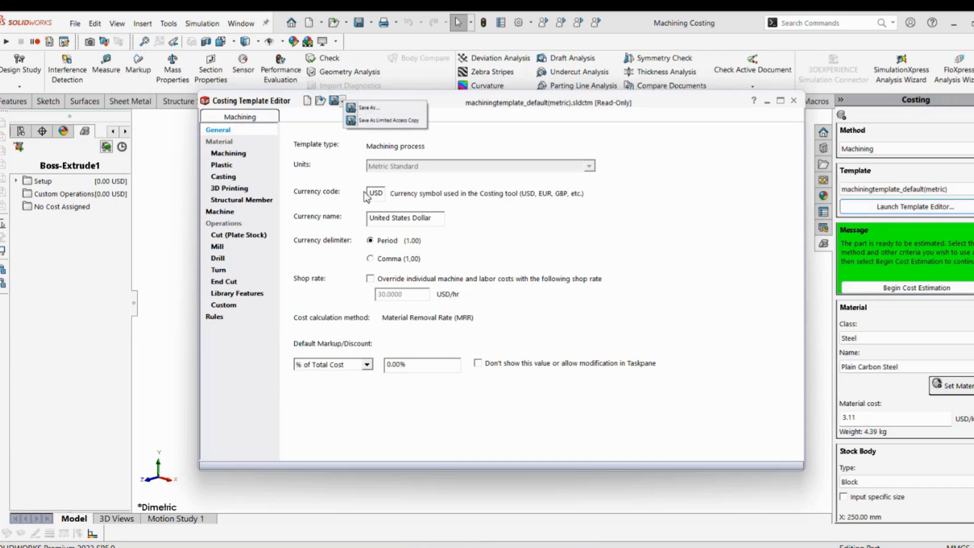
{"action": "left_click", "coordinate": [554, 227]}
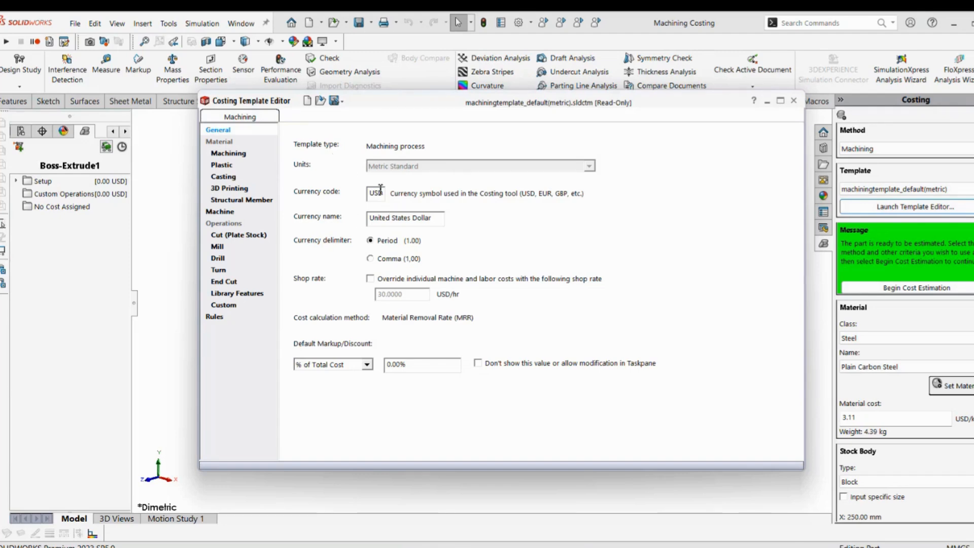
{"action": "left_click_drag", "start_coordinate": [382, 195], "coordinate": [366, 194]}
{"action": "left_click_drag", "start_coordinate": [439, 218], "coordinate": [357, 218]}
Step: Review the template's machining materials table down to its last row
{"action": "left_click", "coordinate": [230, 154]}
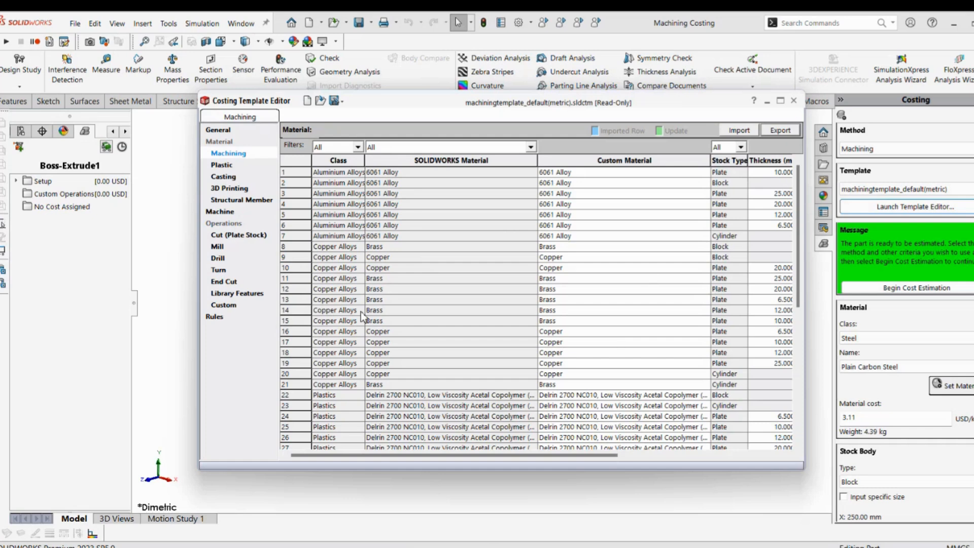
{"action": "scroll", "coordinate": [362, 316], "scroll_direction": "down", "scroll_amount": 6}
{"action": "scroll", "coordinate": [368, 328], "scroll_direction": "down", "scroll_amount": 2}
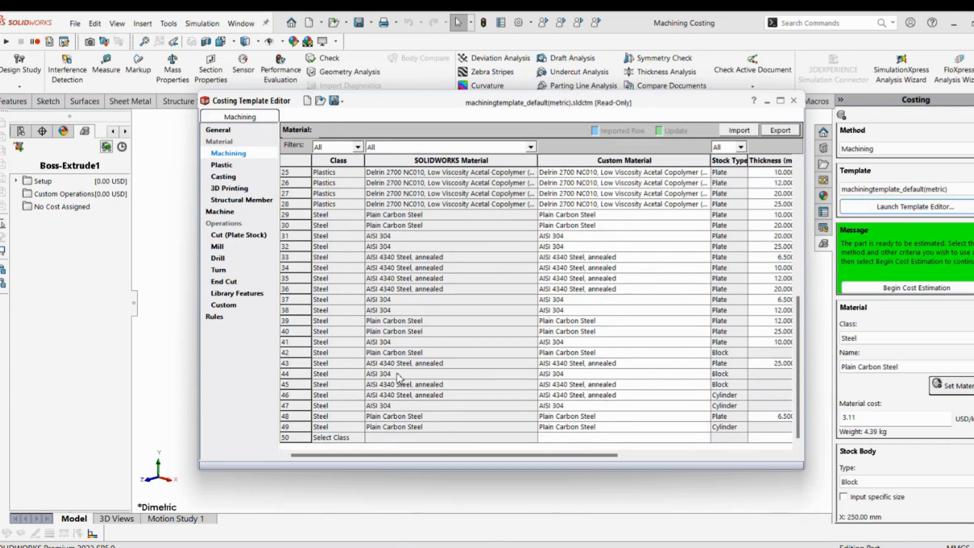
Step: Check the material classes offered for a new row and the material files available for import
{"action": "left_click", "coordinate": [337, 438]}
{"action": "left_click", "coordinate": [360, 437]}
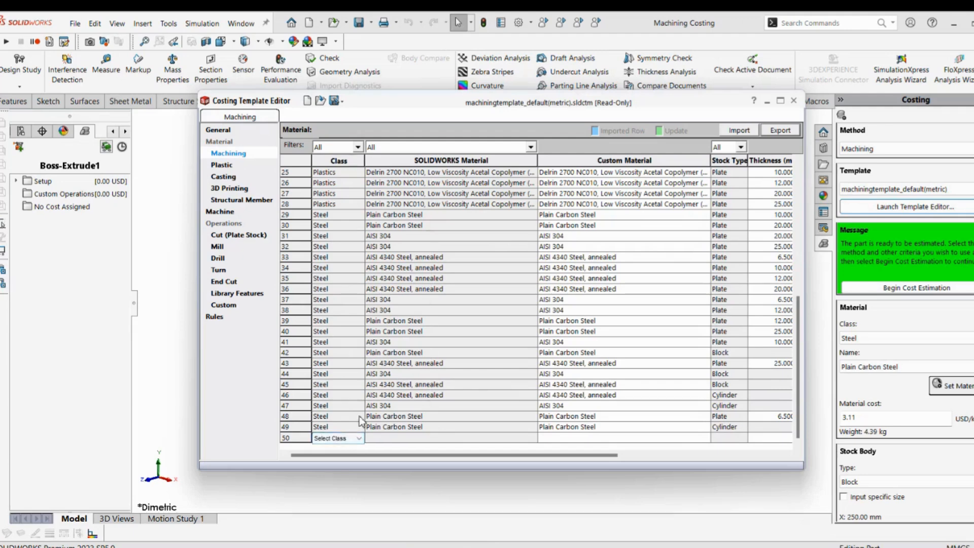
{"action": "left_click", "coordinate": [360, 438]}
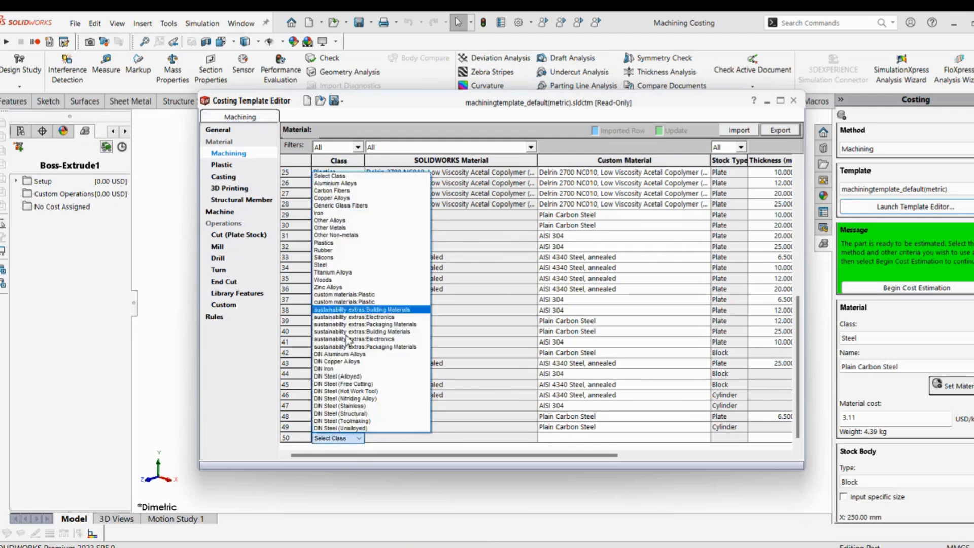
{"action": "left_click", "coordinate": [375, 128]}
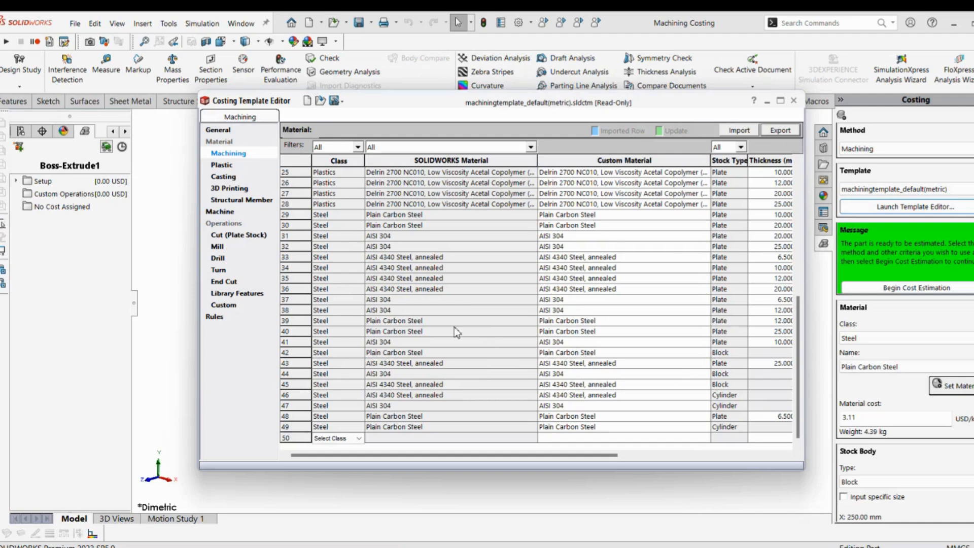
{"action": "left_click", "coordinate": [749, 132]}
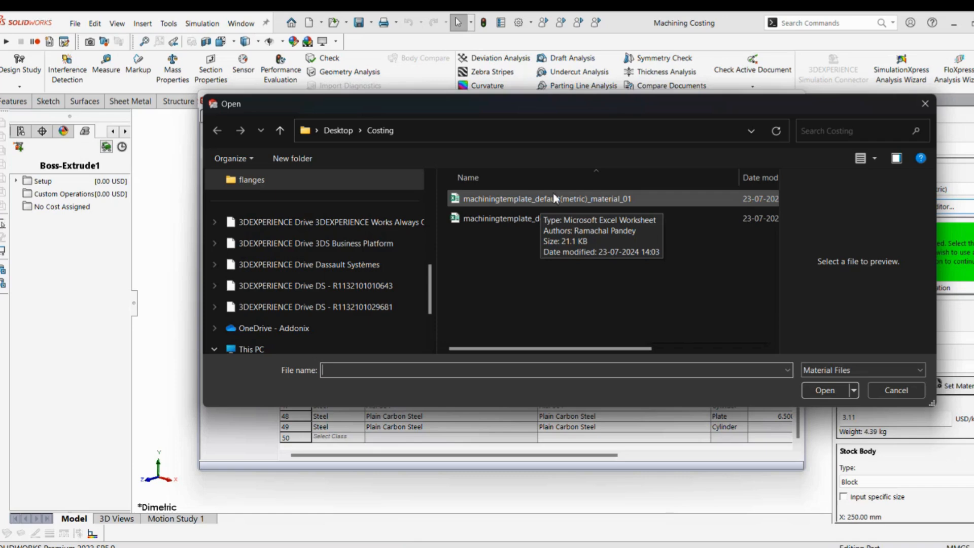
{"action": "left_click", "coordinate": [895, 390]}
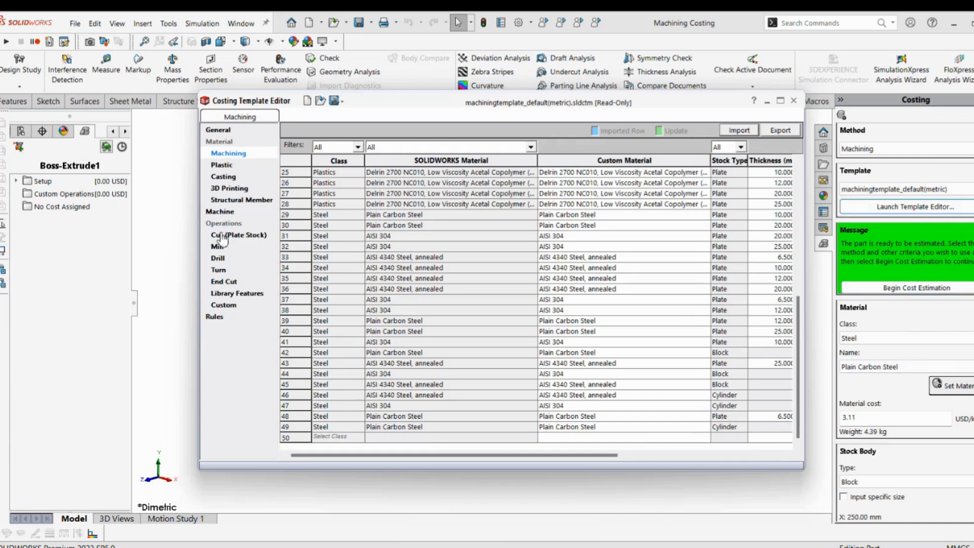
Step: Examine the template's machine definitions, including their machine and labor costs, setup times and setup distribution
{"action": "left_click", "coordinate": [221, 212]}
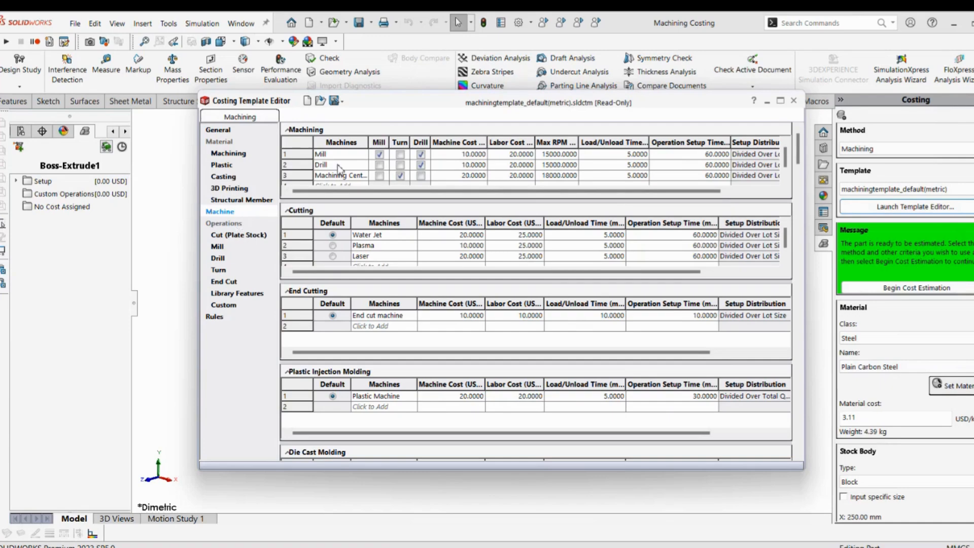
{"action": "left_click_drag", "start_coordinate": [624, 106], "coordinate": [970, 248]}
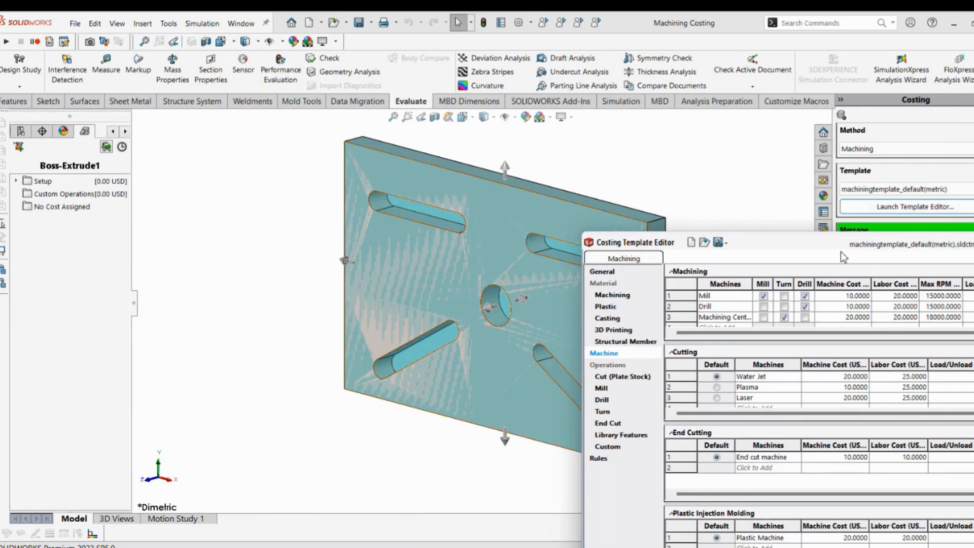
{"action": "left_click_drag", "start_coordinate": [844, 257], "coordinate": [512, 131]}
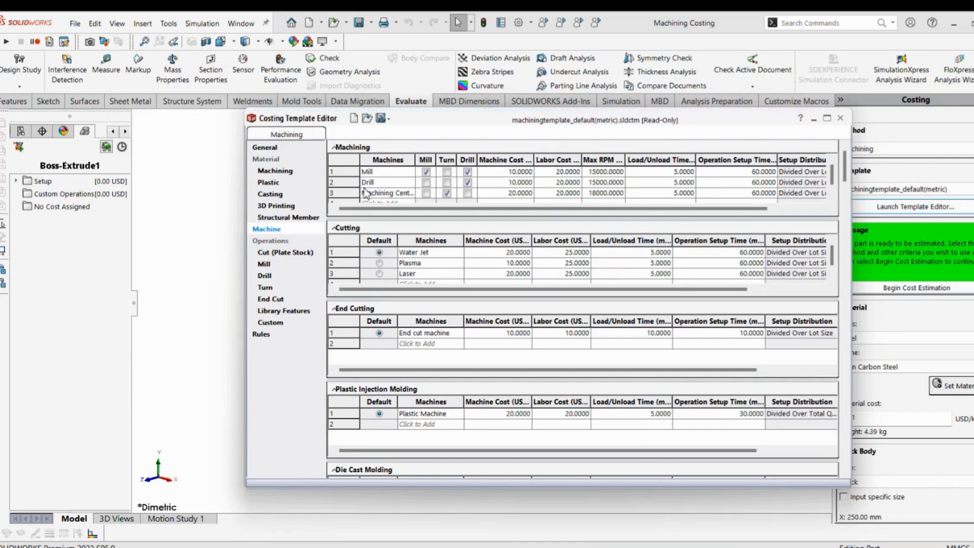
{"action": "scroll", "coordinate": [386, 184], "scroll_direction": "down", "scroll_amount": 1}
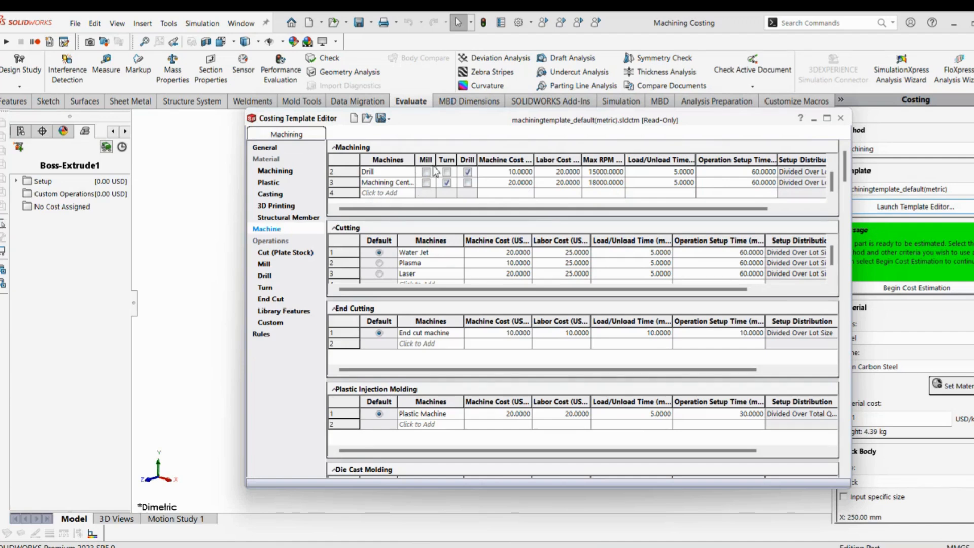
{"action": "scroll", "coordinate": [428, 195], "scroll_direction": "up", "scroll_amount": 1}
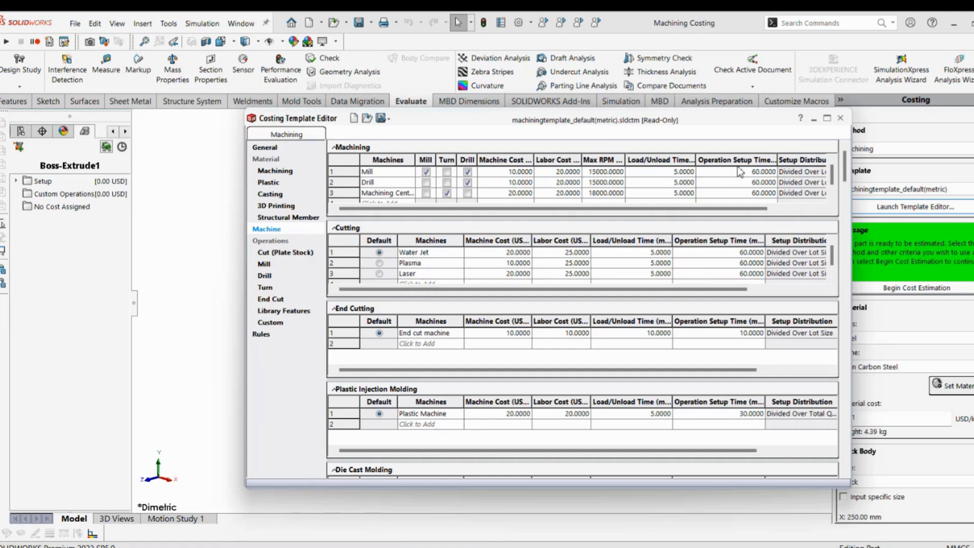
{"action": "left_click_drag", "start_coordinate": [720, 209], "coordinate": [635, 225]}
Step: Review the plate stock cutting times by material, cutting machine and thickness
{"action": "left_click", "coordinate": [266, 256]}
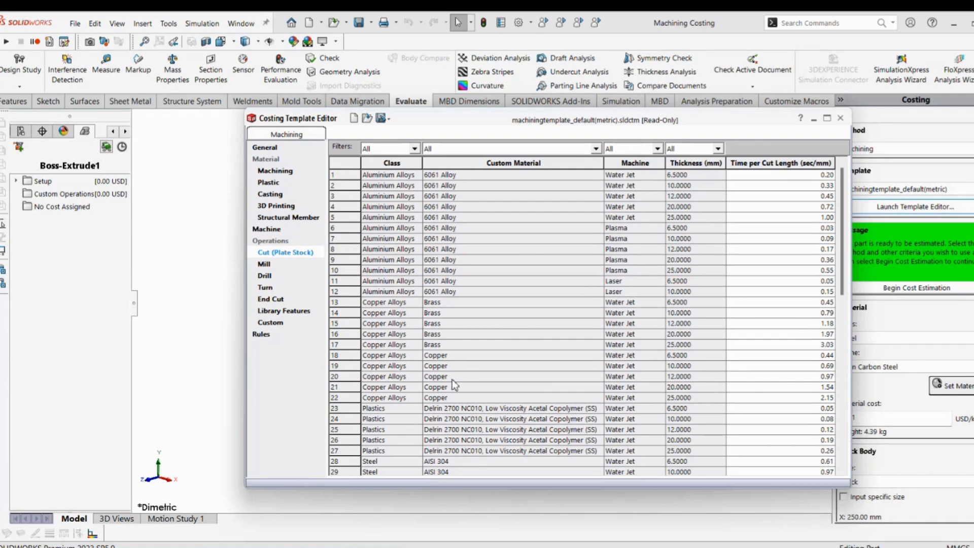
{"action": "scroll", "coordinate": [437, 412], "scroll_direction": "down", "scroll_amount": 12}
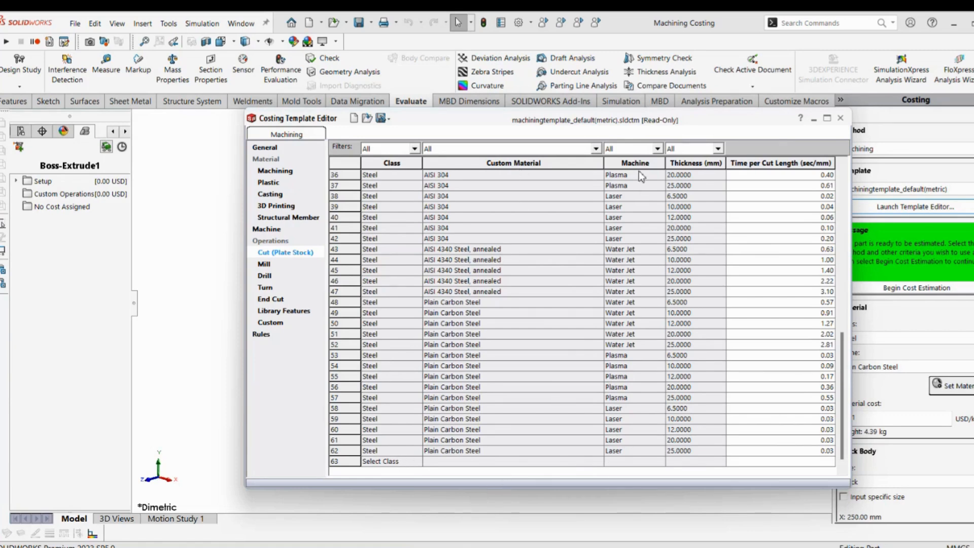
{"action": "scroll", "coordinate": [635, 269], "scroll_direction": "up", "scroll_amount": 11}
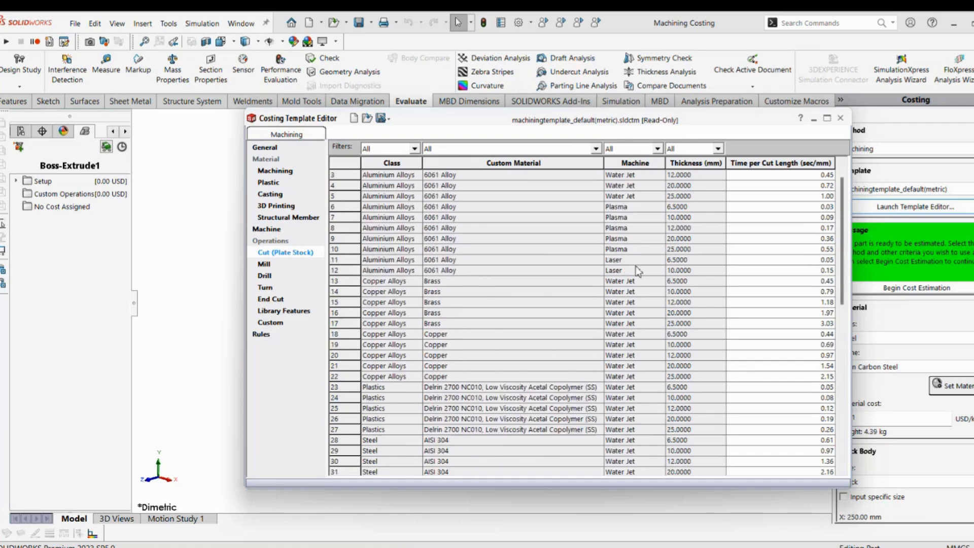
{"action": "scroll", "coordinate": [634, 254], "scroll_direction": "up", "scroll_amount": 1}
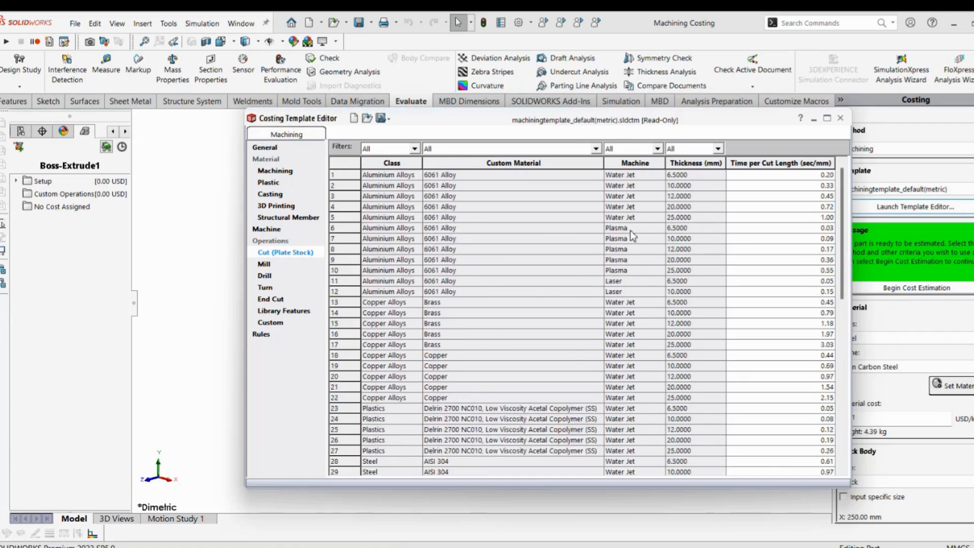
{"action": "scroll", "coordinate": [629, 304], "scroll_direction": "down", "scroll_amount": 12}
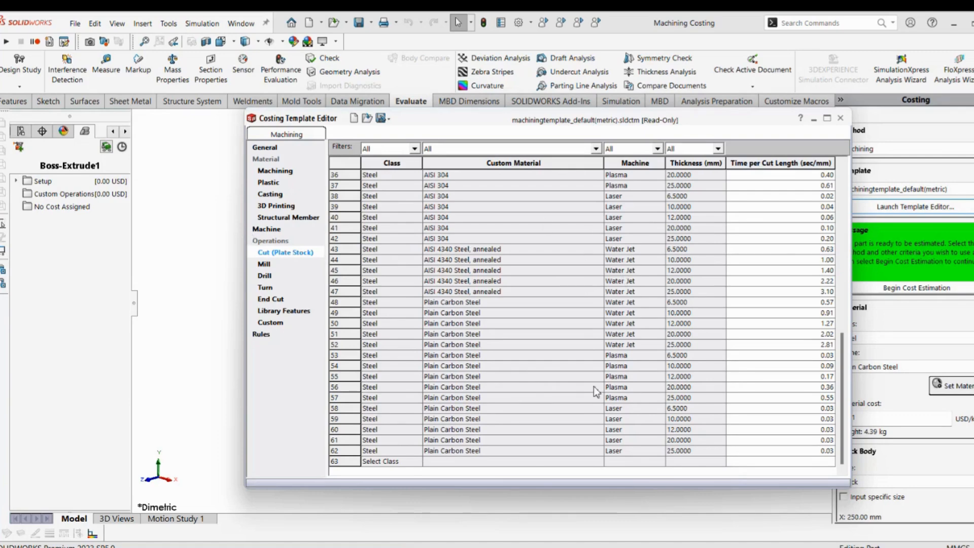
Step: Check the Save As destination for a template copy, cancel the save and close the template editor
{"action": "left_click", "coordinate": [390, 120]}
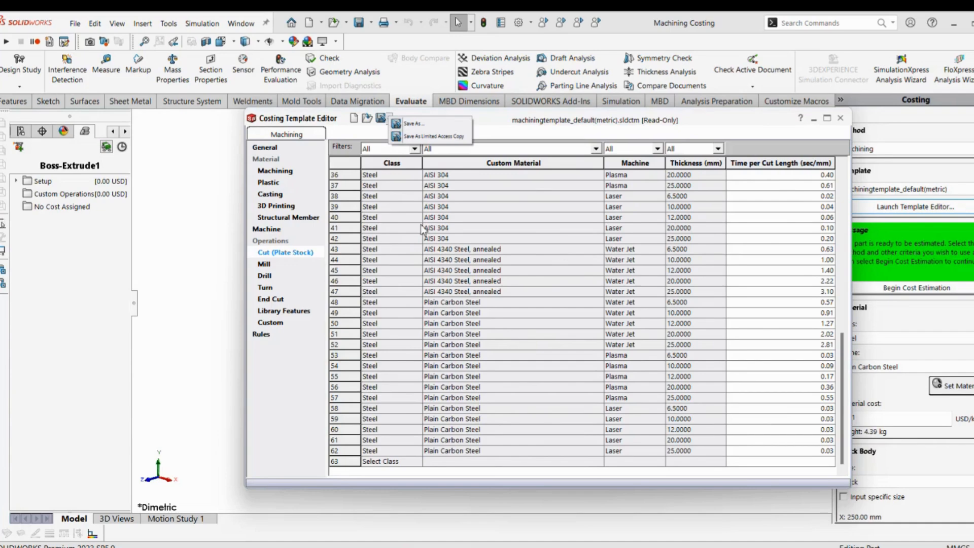
{"action": "left_click", "coordinate": [429, 125]}
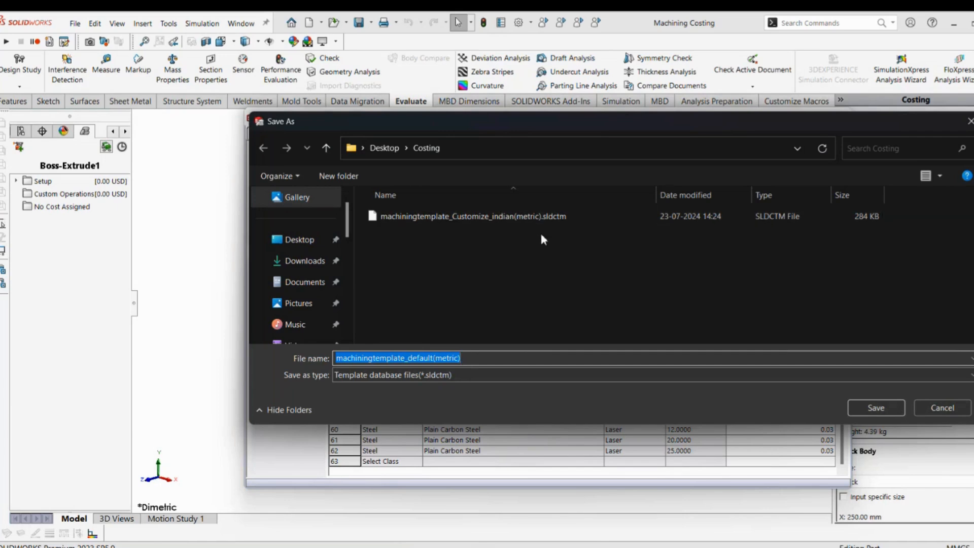
{"action": "left_click", "coordinate": [956, 413]}
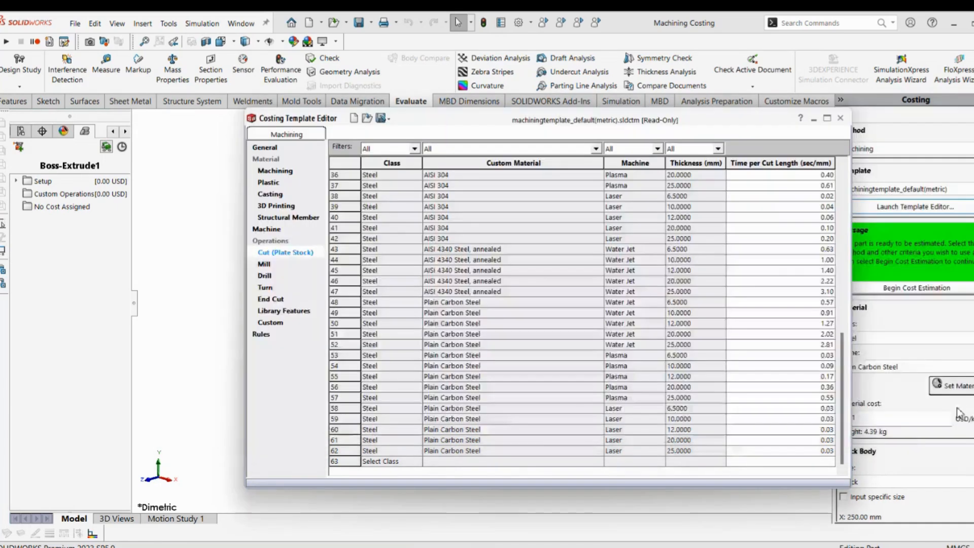
{"action": "left_click", "coordinate": [839, 119]}
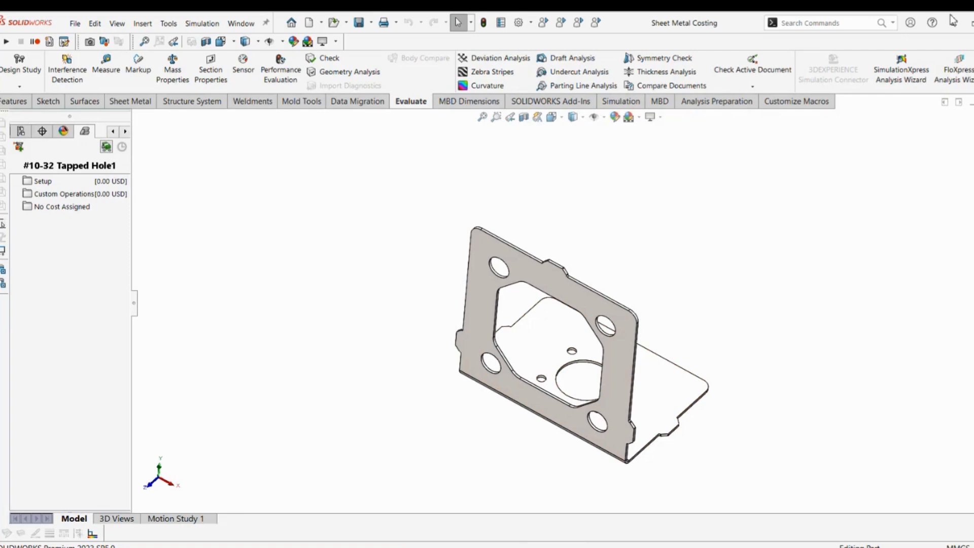
Step: Start Costing for the sheet metal bracket and view the available sheet metal costing templates, keeping sheetmetaltemplate_default(metric)
{"action": "left_click", "coordinate": [972, 74]}
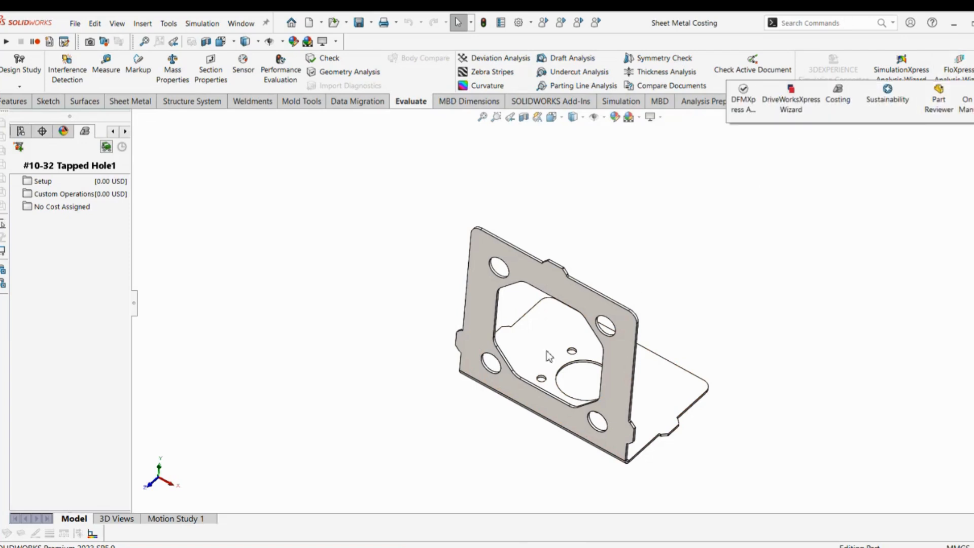
{"action": "left_click", "coordinate": [836, 101]}
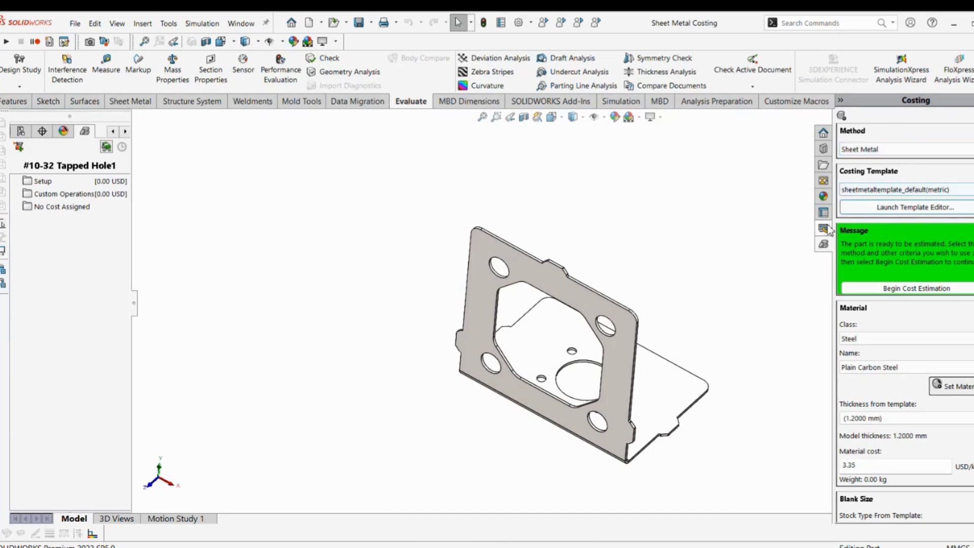
{"action": "left_click", "coordinate": [966, 190]}
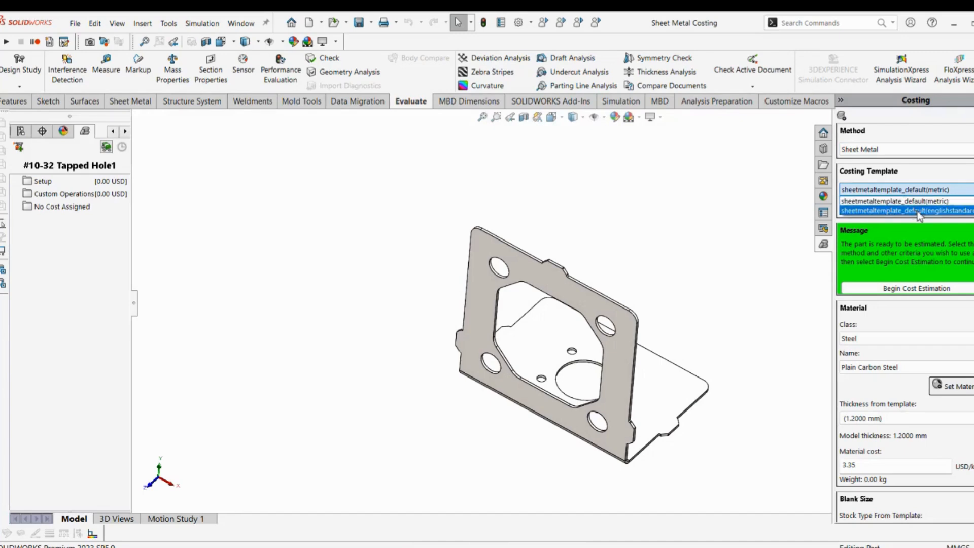
{"action": "left_click", "coordinate": [718, 249]}
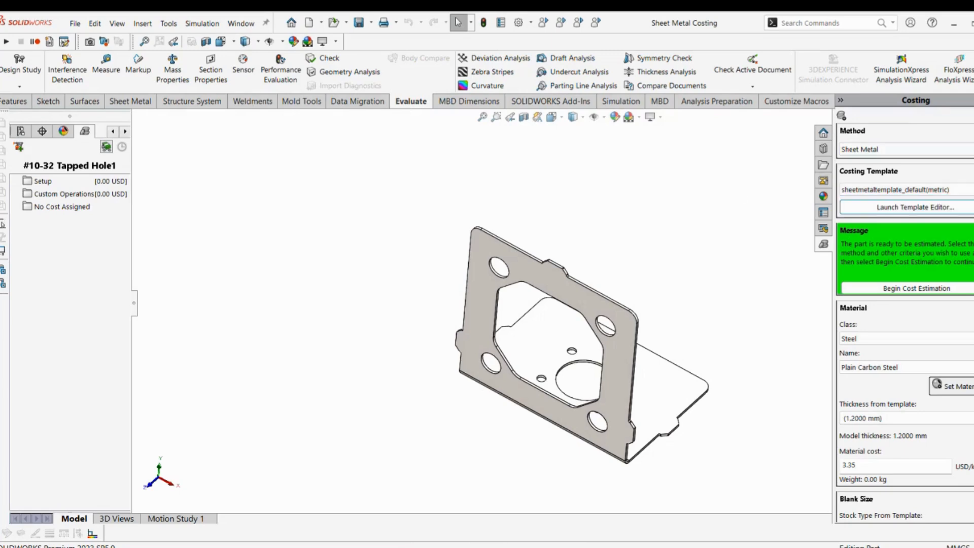
Step: Switch to the Machining Costing part, show its Costing settings and select the machiningtemplate_default(metric) template
{"action": "left_click", "coordinate": [774, 146]}
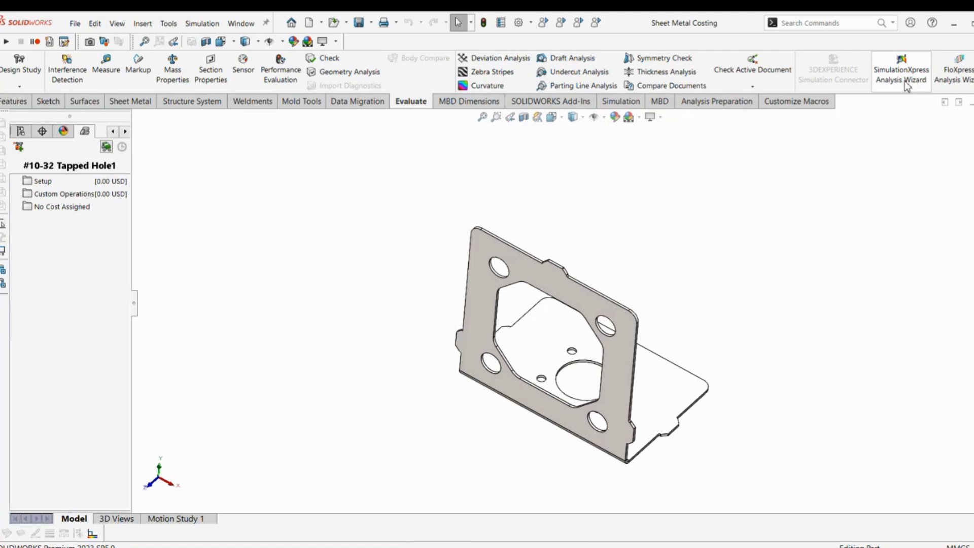
{"action": "left_click", "coordinate": [958, 102]}
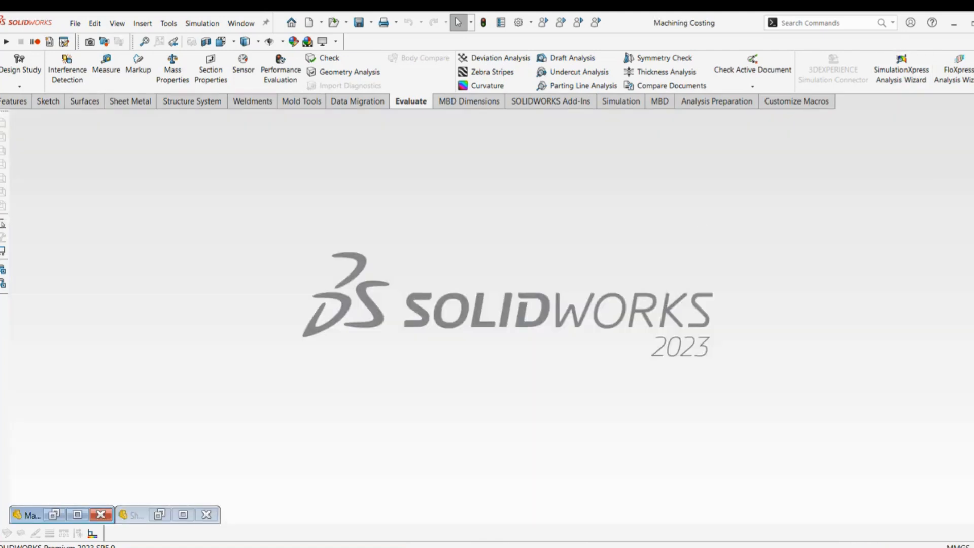
{"action": "left_click", "coordinate": [77, 514]}
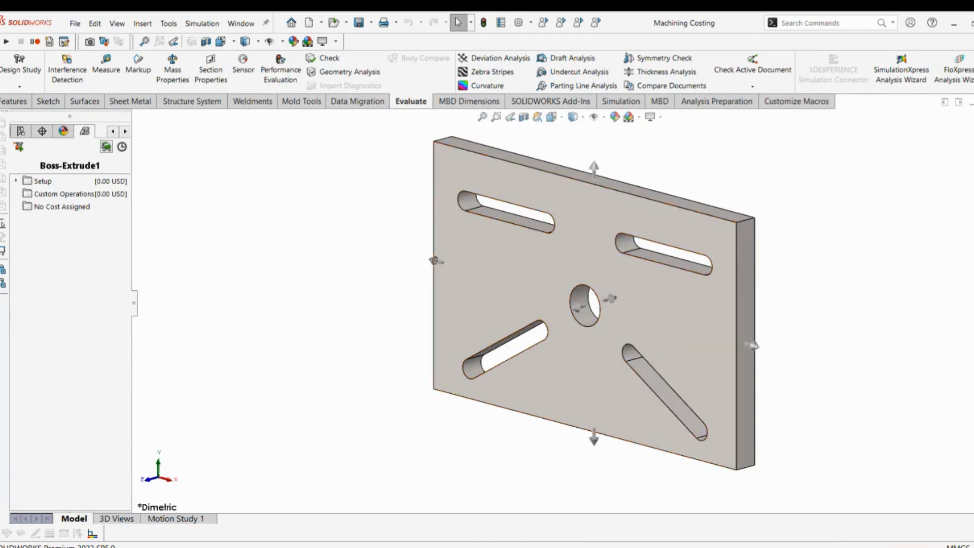
{"action": "left_click", "coordinate": [972, 73]}
{"action": "left_click", "coordinate": [848, 101]}
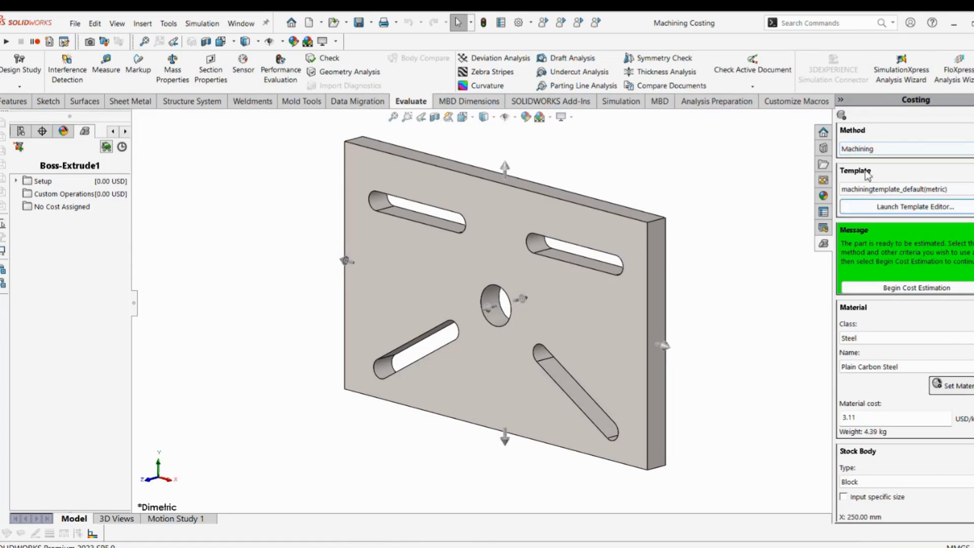
{"action": "left_click", "coordinate": [903, 190]}
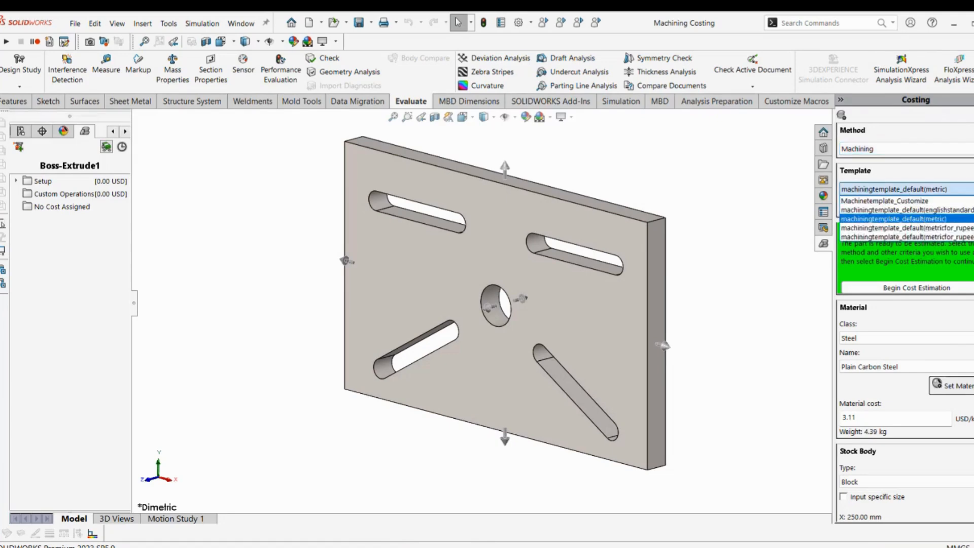
{"action": "left_click", "coordinate": [924, 222]}
Step: Choose Plain Carbon Steel from the Steel class as the costing material and apply it to the plate
{"action": "scroll", "coordinate": [888, 221], "scroll_direction": "down", "scroll_amount": 3}
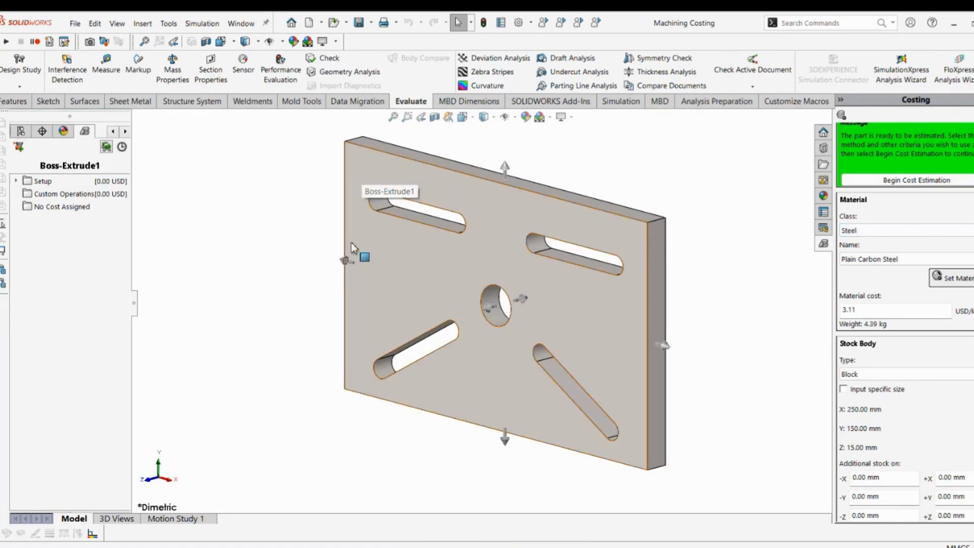
{"action": "left_click", "coordinate": [861, 231]}
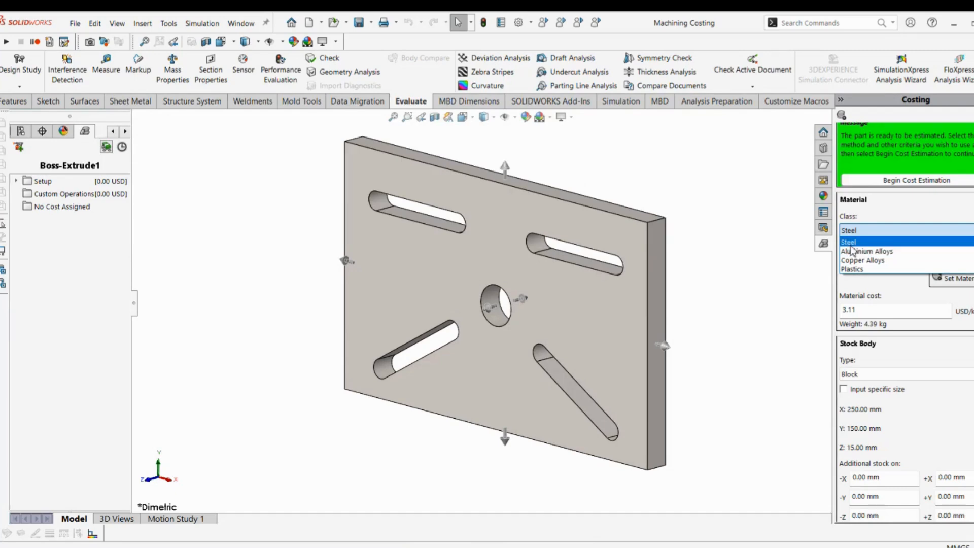
{"action": "left_click", "coordinate": [849, 244]}
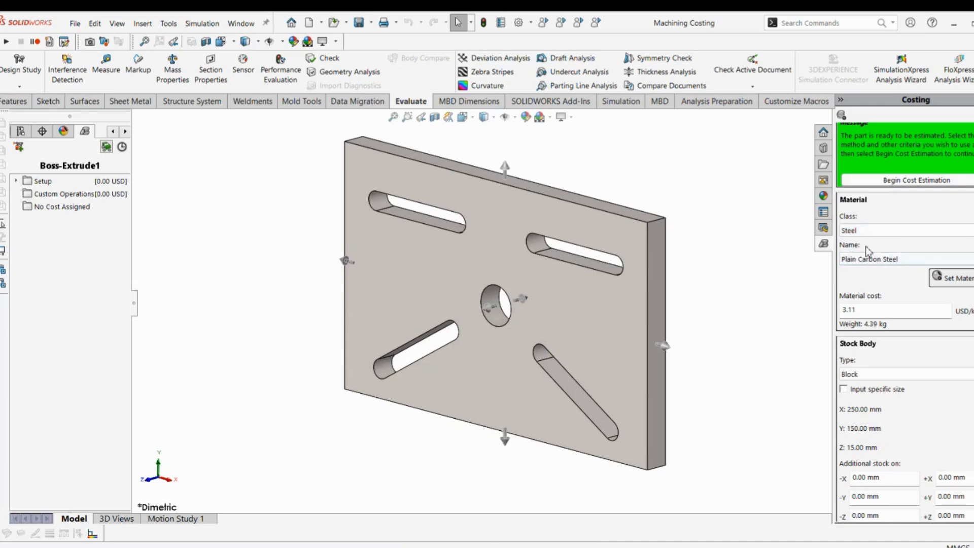
{"action": "left_click", "coordinate": [851, 256]}
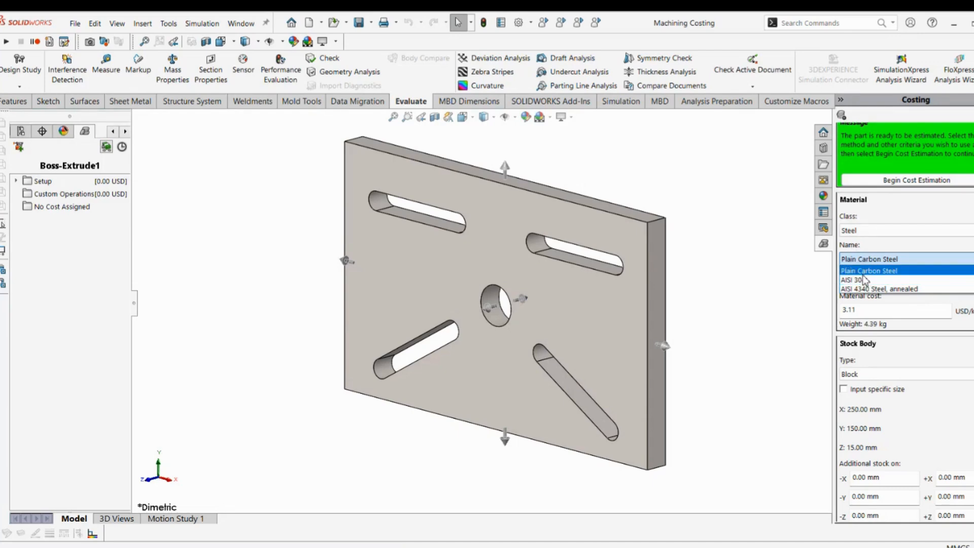
{"action": "left_click", "coordinate": [864, 272]}
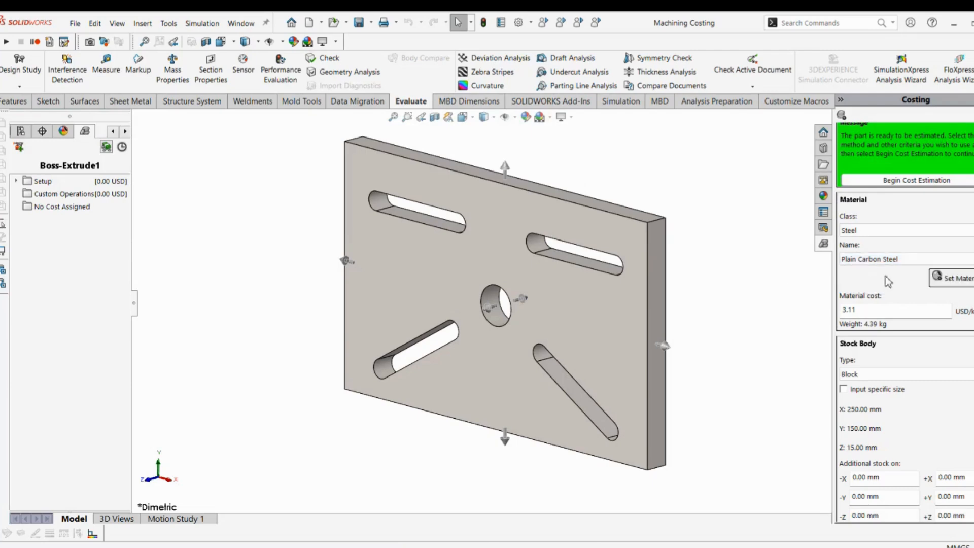
{"action": "left_click", "coordinate": [962, 279]}
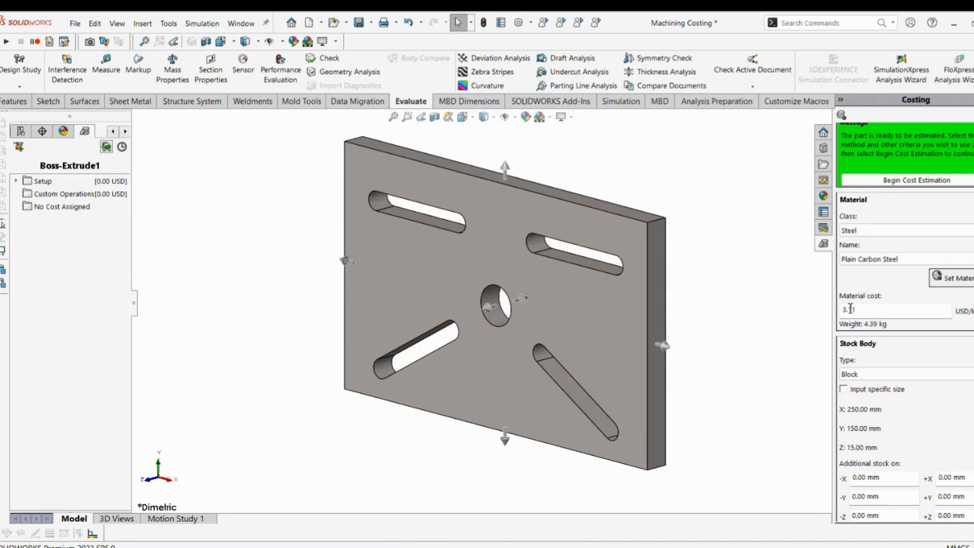
{"action": "left_click_drag", "start_coordinate": [870, 310], "coordinate": [837, 309]}
Step: View the available stock body types and keep Block as the type for the plate
{"action": "scroll", "coordinate": [904, 322], "scroll_direction": "down", "scroll_amount": 3}
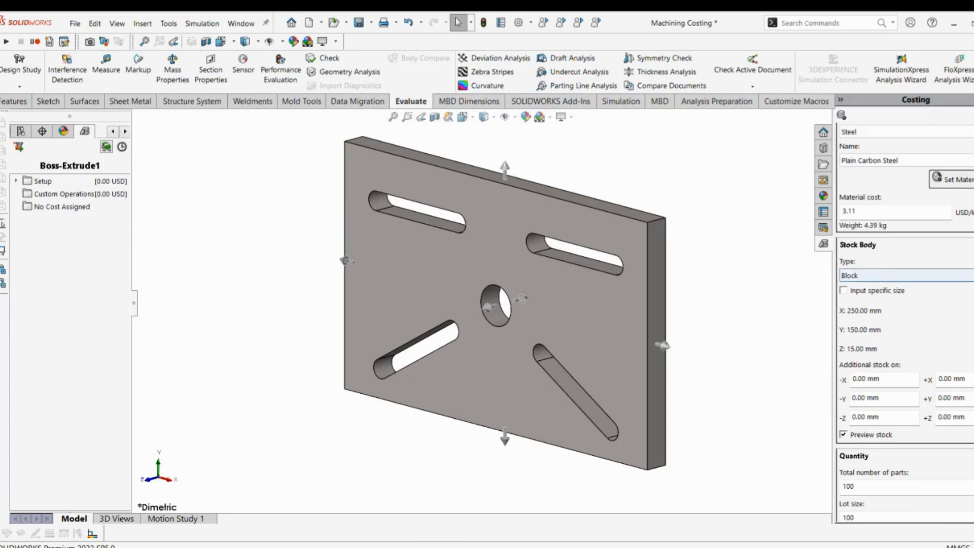
{"action": "left_click", "coordinate": [872, 277]}
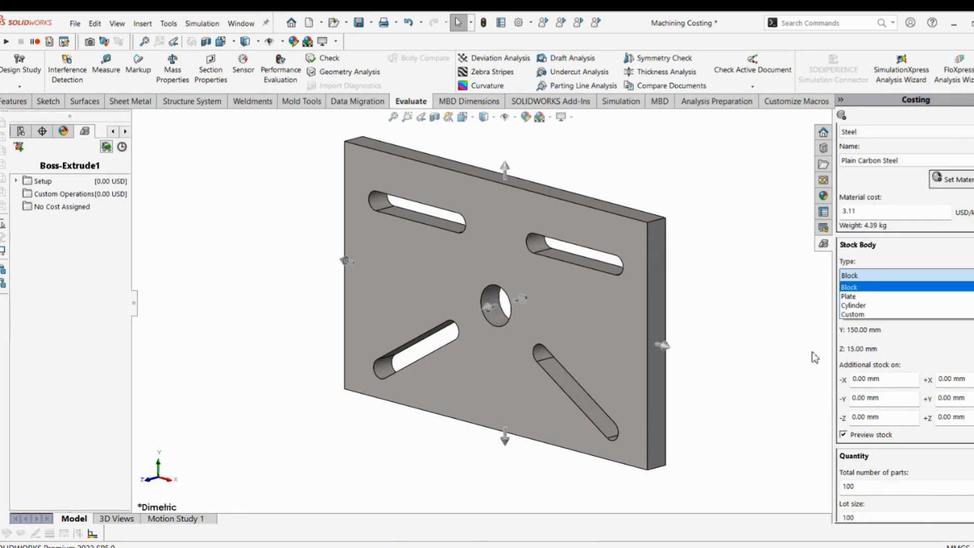
{"action": "left_click", "coordinate": [864, 288]}
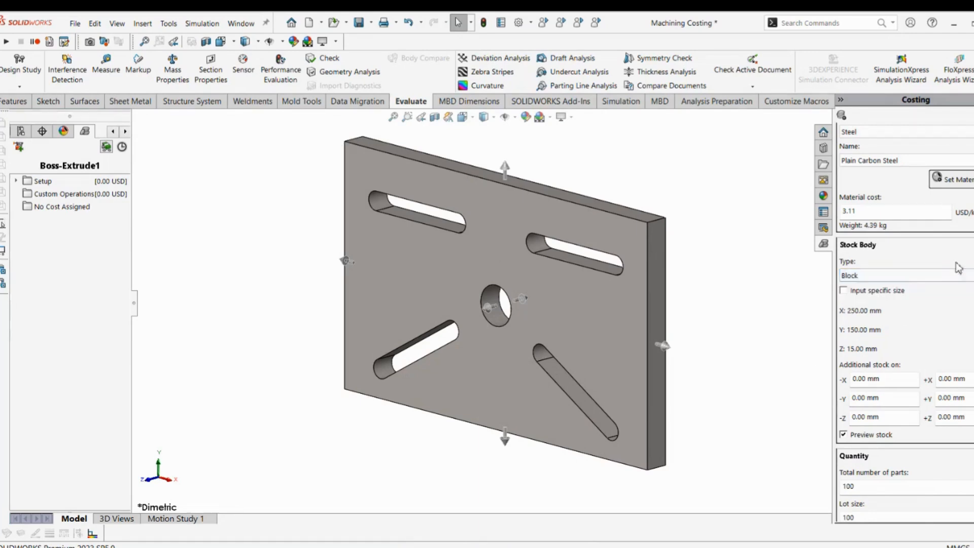
Step: Check the lengths of the plate's lower front edge and vertical front edge against the stock body dimensions
{"action": "scroll", "coordinate": [896, 243], "scroll_direction": "down", "scroll_amount": 5}
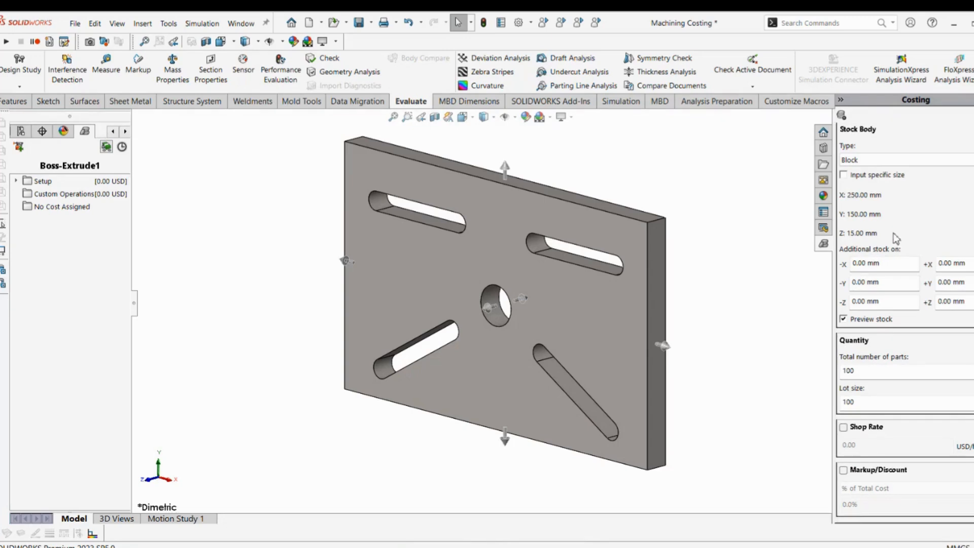
{"action": "scroll", "coordinate": [646, 293], "scroll_direction": "up", "scroll_amount": 3}
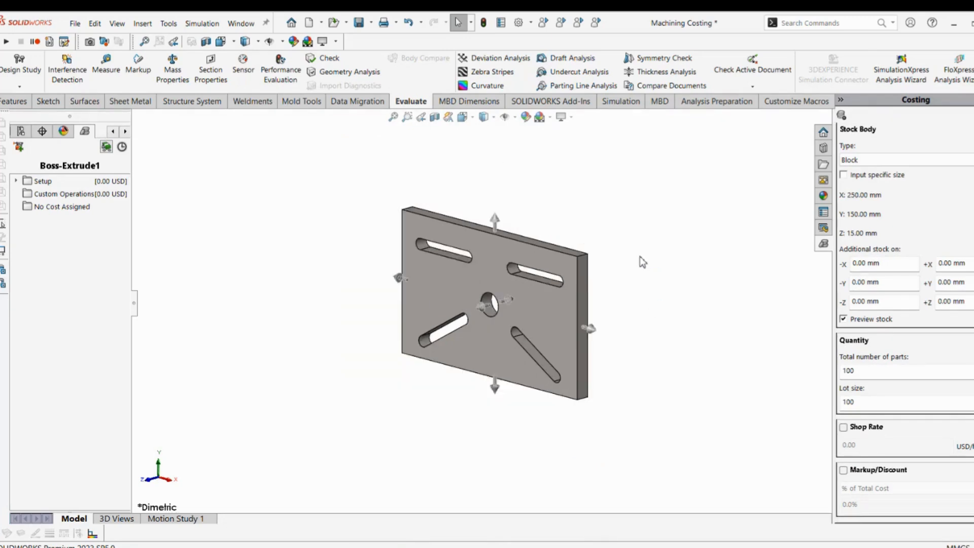
{"action": "left_click", "coordinate": [548, 398]}
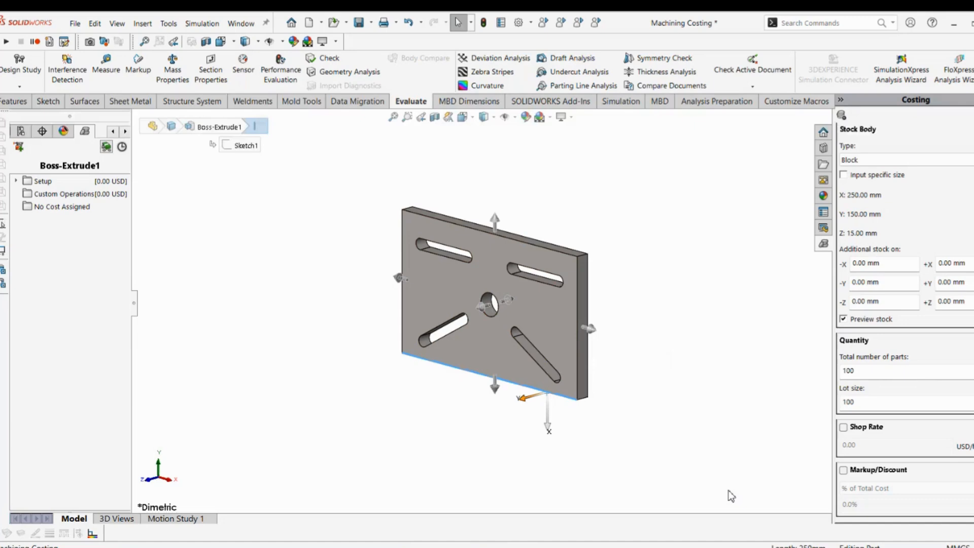
{"action": "left_click", "coordinate": [577, 306]}
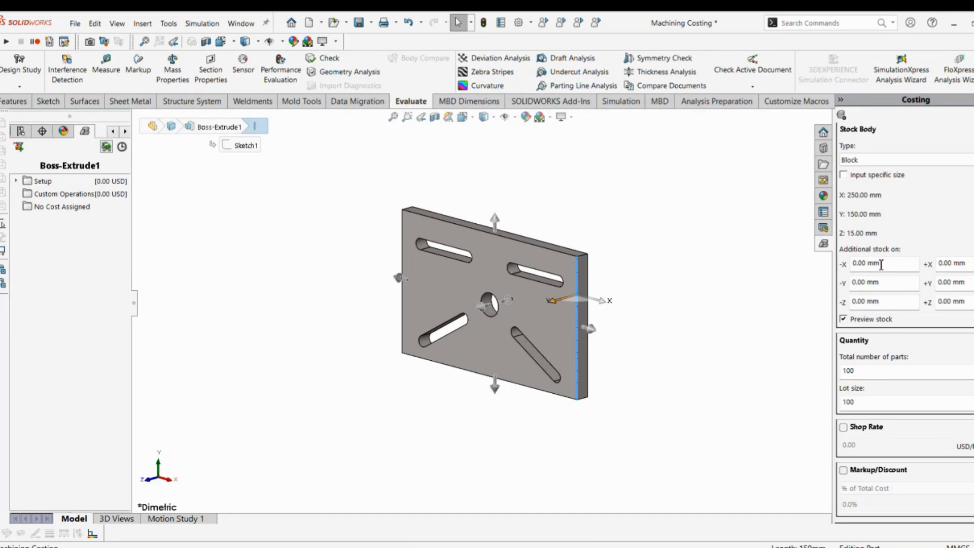
Step: Add 2.5 mm of additional stock to the block on both the -X and +X sides
{"action": "left_click_drag", "start_coordinate": [884, 268], "coordinate": [824, 266]}
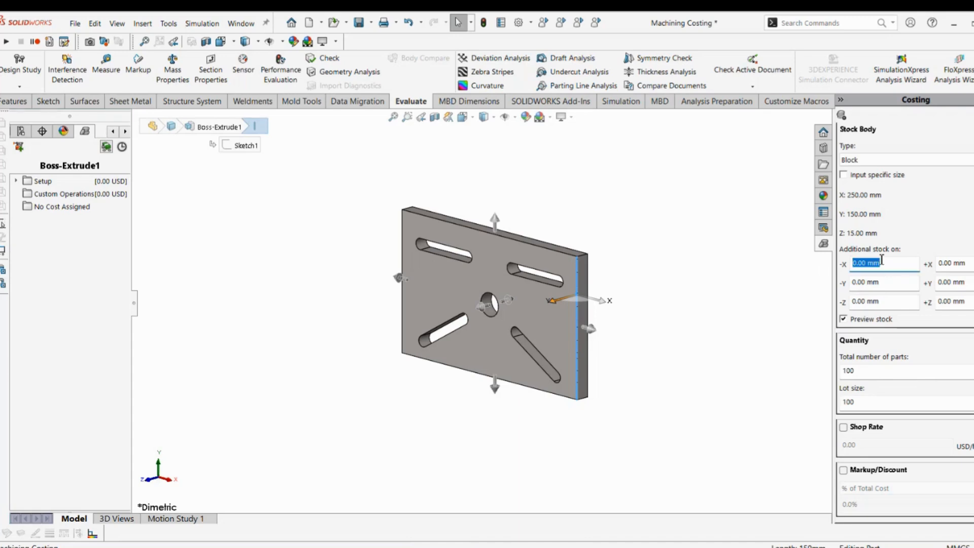
{"action": "type", "text": "5"}
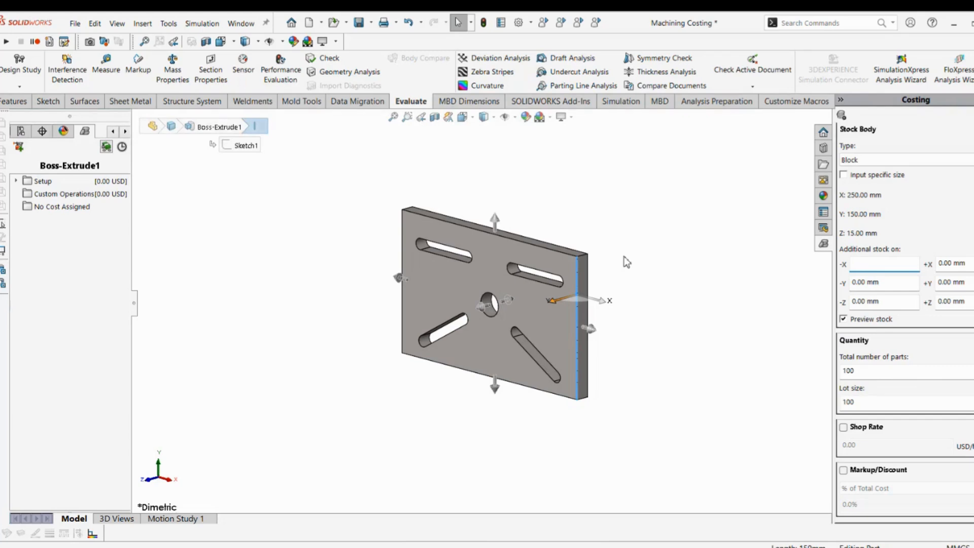
{"action": "type", "text": "2.5"}
{"action": "key", "text": "Return"}
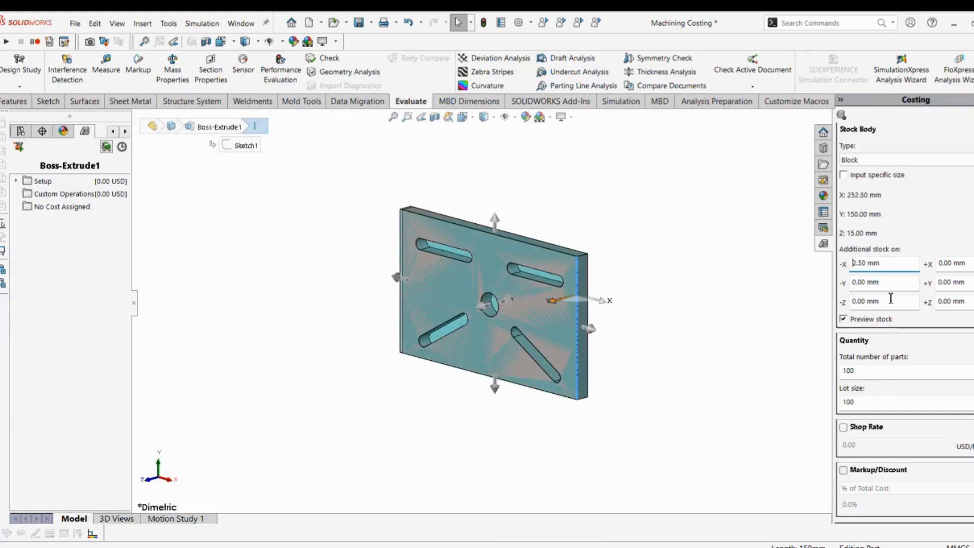
{"action": "middle_click_drag", "start_coordinate": [425, 249], "coordinate": [376, 228]}
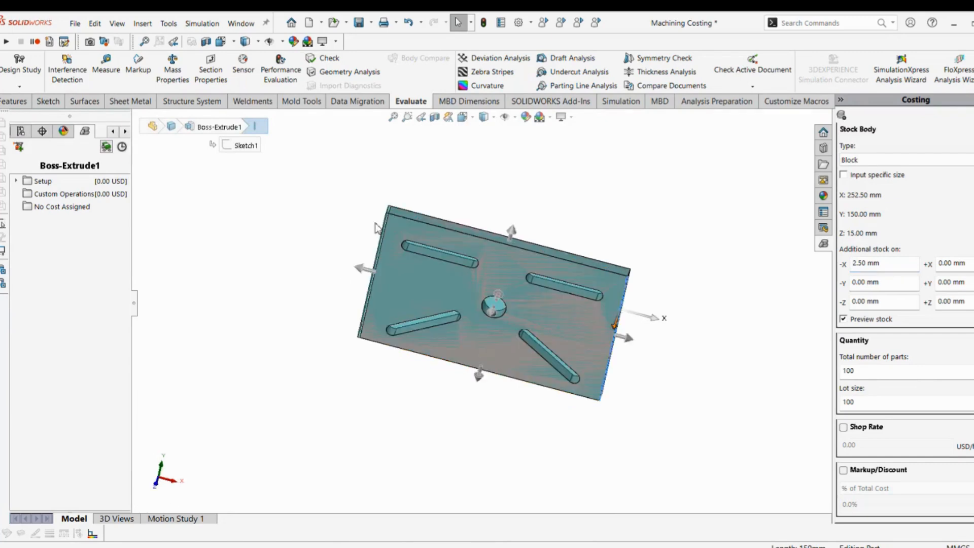
{"action": "scroll", "coordinate": [400, 235], "scroll_direction": "down", "scroll_amount": 5}
{"action": "left_click", "coordinate": [950, 262]}
{"action": "type", "text": "2.5"}
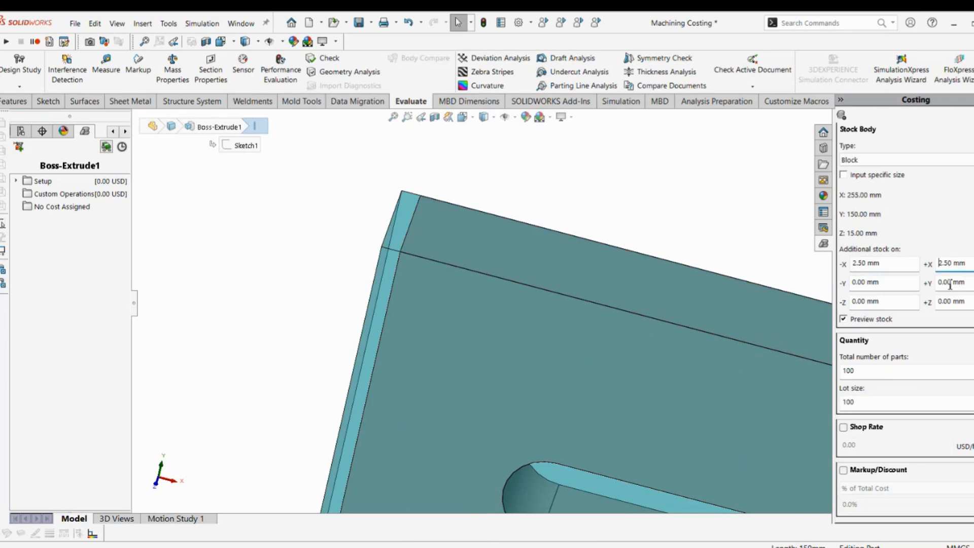
Step: Add 2.5 mm of additional stock to the block on both the -Y and +Y sides
{"action": "left_click", "coordinate": [894, 281]}
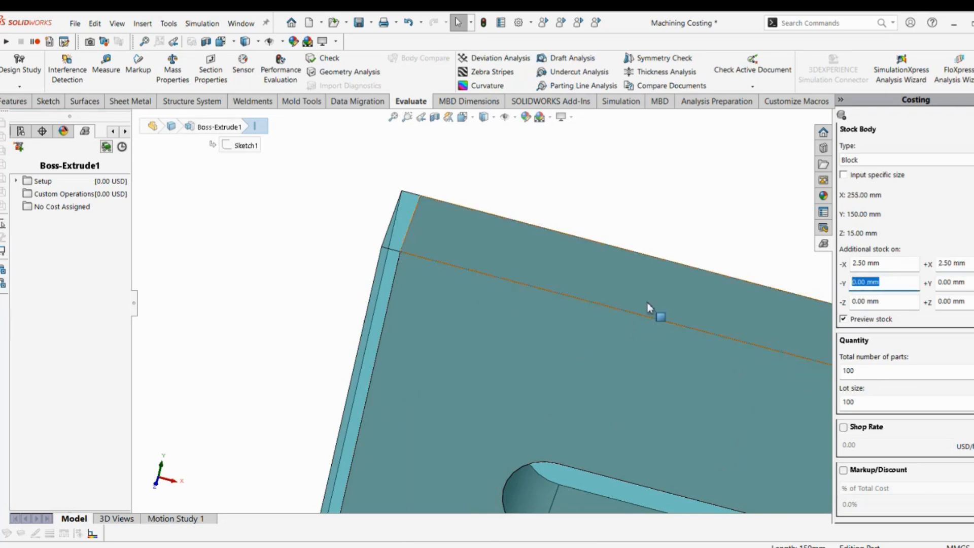
{"action": "scroll", "coordinate": [647, 307], "scroll_direction": "up", "scroll_amount": 5}
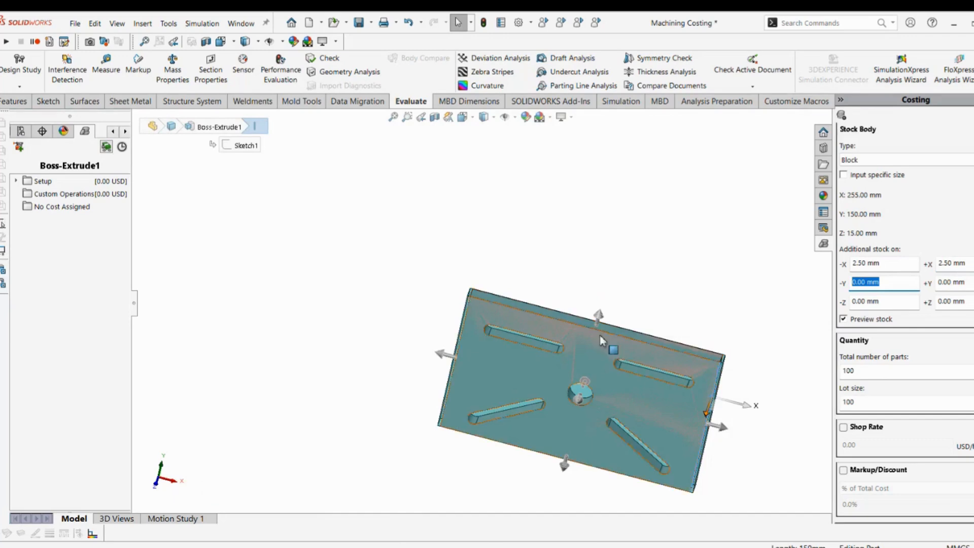
{"action": "middle_click_drag", "start_coordinate": [656, 338], "coordinate": [640, 270]}
{"action": "left_click", "coordinate": [902, 282]}
{"action": "type", "text": "2.5"}
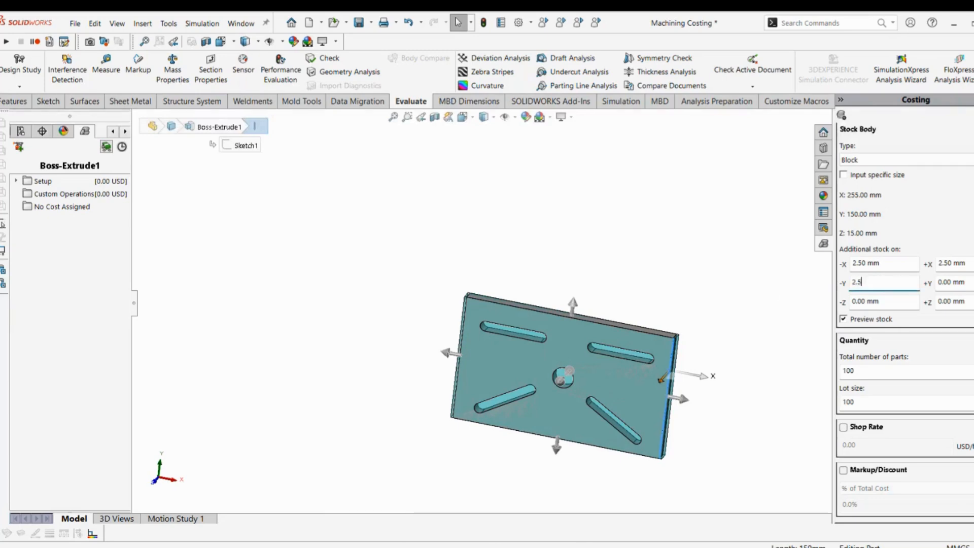
{"action": "key", "text": "Return"}
{"action": "left_click", "coordinate": [968, 283]}
{"action": "type", "text": "2.5"}
{"action": "key", "text": "Return"}
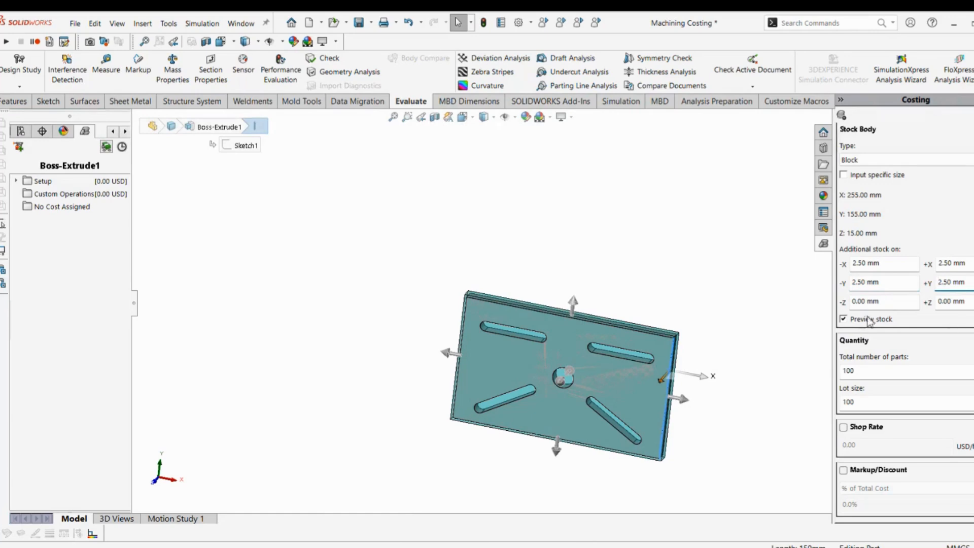
Step: Add 0.5 mm of additional stock to the block on both the -Z and +Z sides
{"action": "middle_click_drag", "start_coordinate": [671, 363], "coordinate": [661, 374]}
{"action": "scroll", "coordinate": [599, 402], "scroll_direction": "down", "scroll_amount": 5}
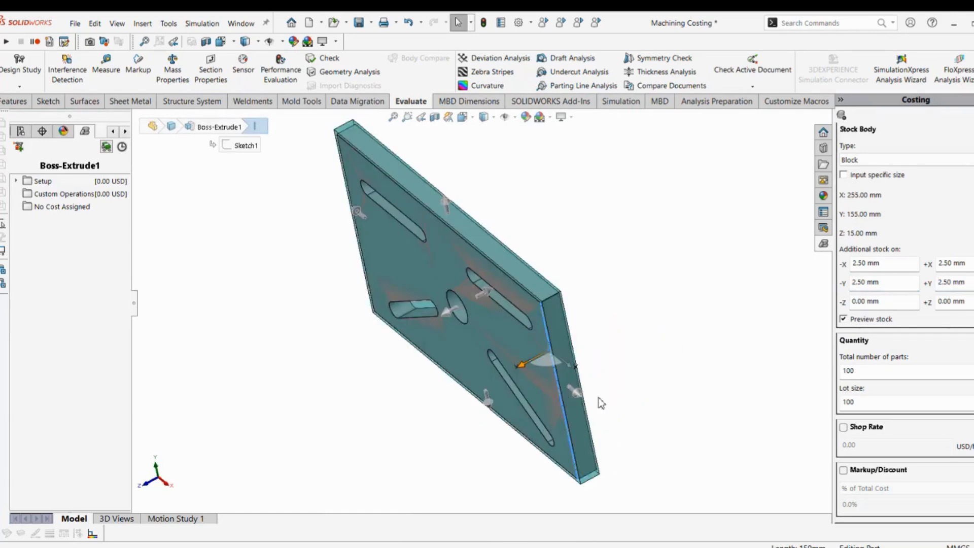
{"action": "middle_click_drag", "start_coordinate": [545, 327], "coordinate": [615, 271]}
{"action": "scroll", "coordinate": [615, 271], "scroll_direction": "up", "scroll_amount": 5}
{"action": "left_click_drag", "start_coordinate": [892, 305], "coordinate": [772, 306]}
{"action": "type", "text": "0."}
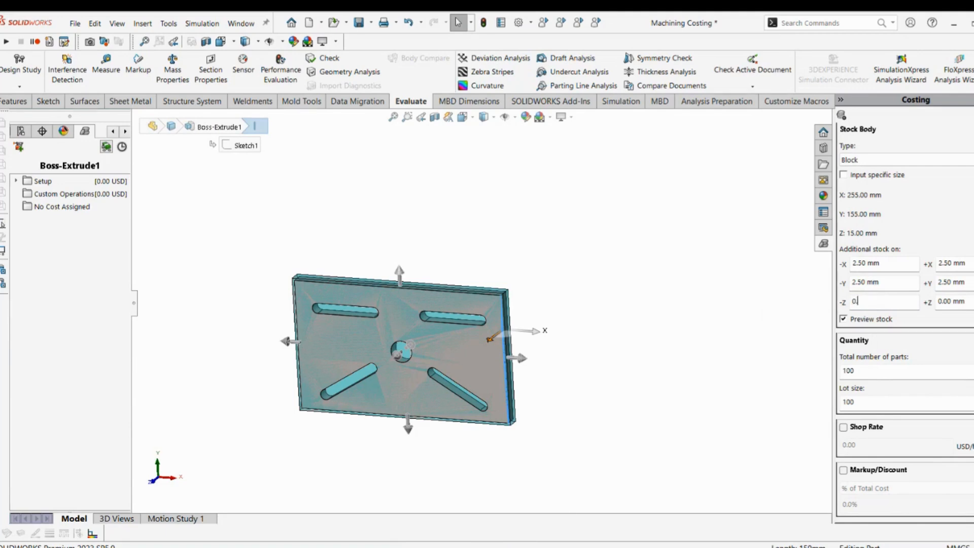
{"action": "left_click_drag", "start_coordinate": [966, 301], "coordinate": [937, 301]}
{"action": "type", "text": "0.5"}
{"action": "key", "text": "Return"}
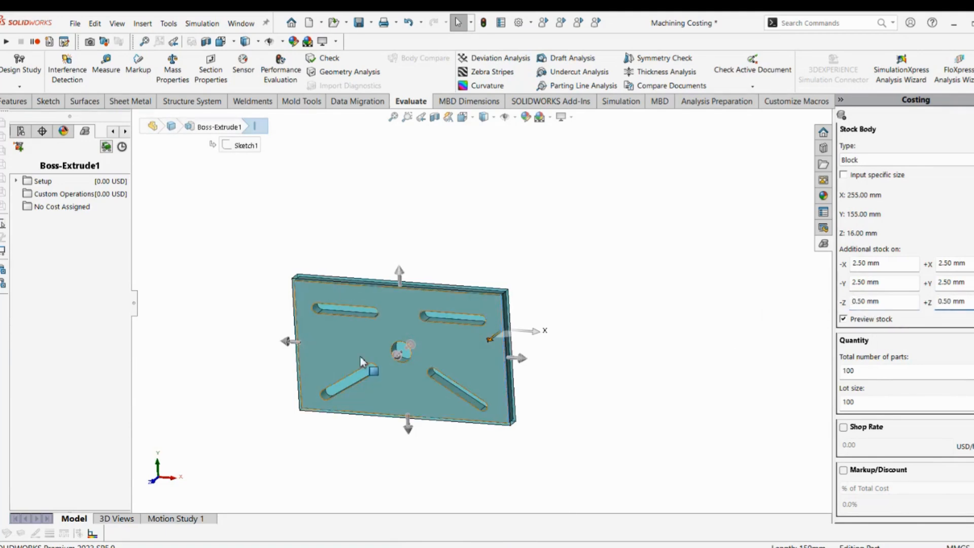
Step: Set the total number of parts to 2 and the lot size to 1 for the estimate
{"action": "scroll", "coordinate": [684, 405], "scroll_direction": "down", "scroll_amount": 5}
{"action": "middle_click_drag", "start_coordinate": [683, 406], "coordinate": [480, 251]}
{"action": "scroll", "coordinate": [512, 298], "scroll_direction": "up", "scroll_amount": 3}
{"action": "middle_click_drag", "start_coordinate": [512, 298], "coordinate": [516, 396]}
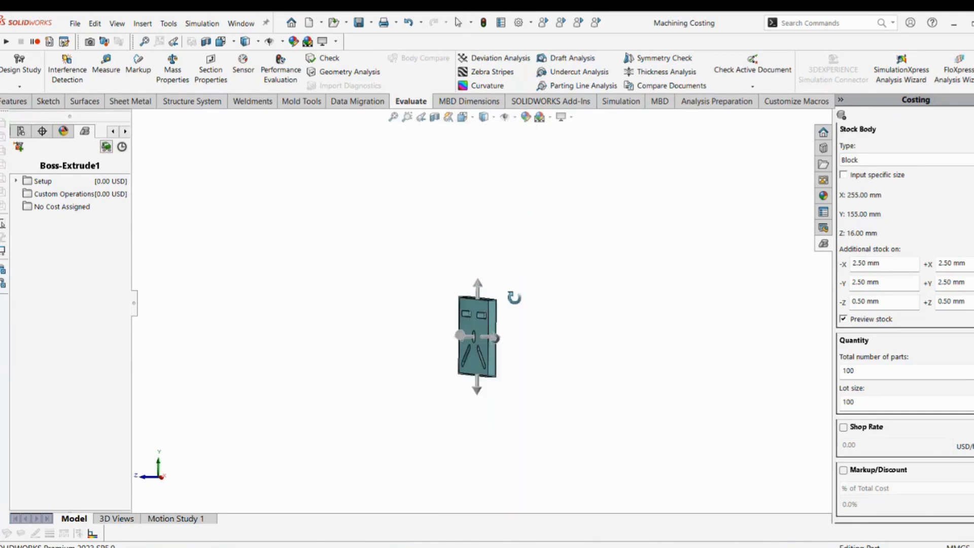
{"action": "scroll", "coordinate": [517, 396], "scroll_direction": "down", "scroll_amount": 3}
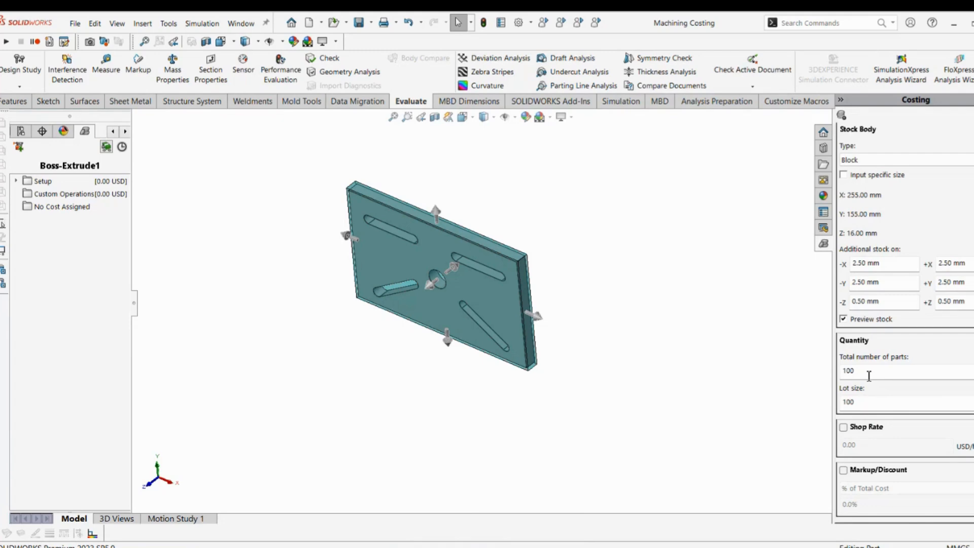
{"action": "left_click_drag", "start_coordinate": [868, 375], "coordinate": [839, 376]}
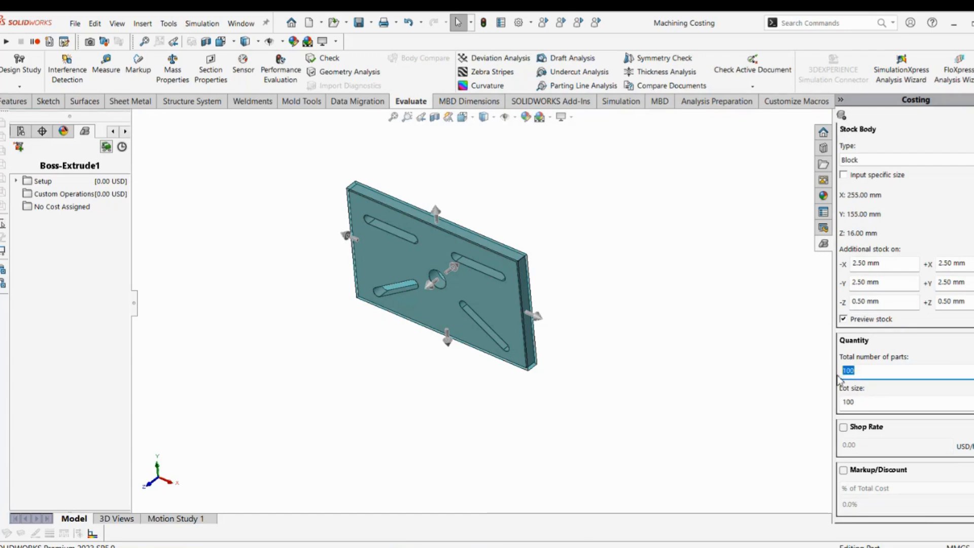
{"action": "type", "text": "2"}
{"action": "double_click", "coordinate": [845, 402]}
{"action": "type", "text": "1"}
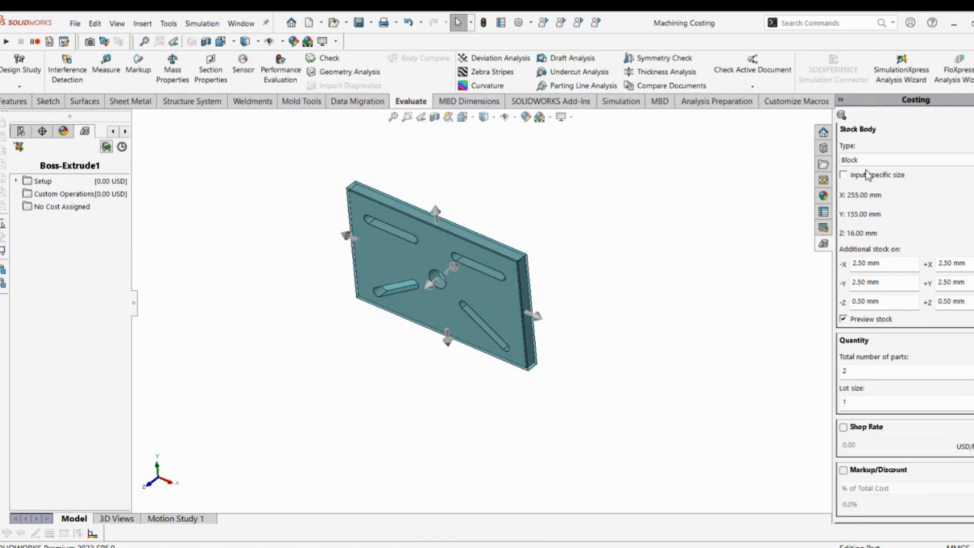
{"action": "scroll", "coordinate": [905, 304], "scroll_direction": "up", "scroll_amount": 5}
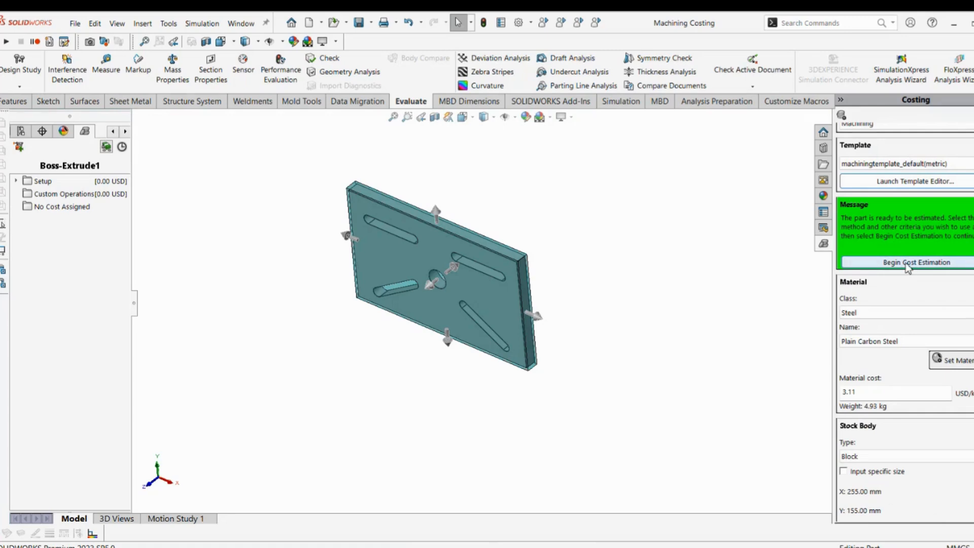
Step: Run the cost estimation for the plate and inspect the individual operation setups in the cost breakdown
{"action": "left_click", "coordinate": [907, 263]}
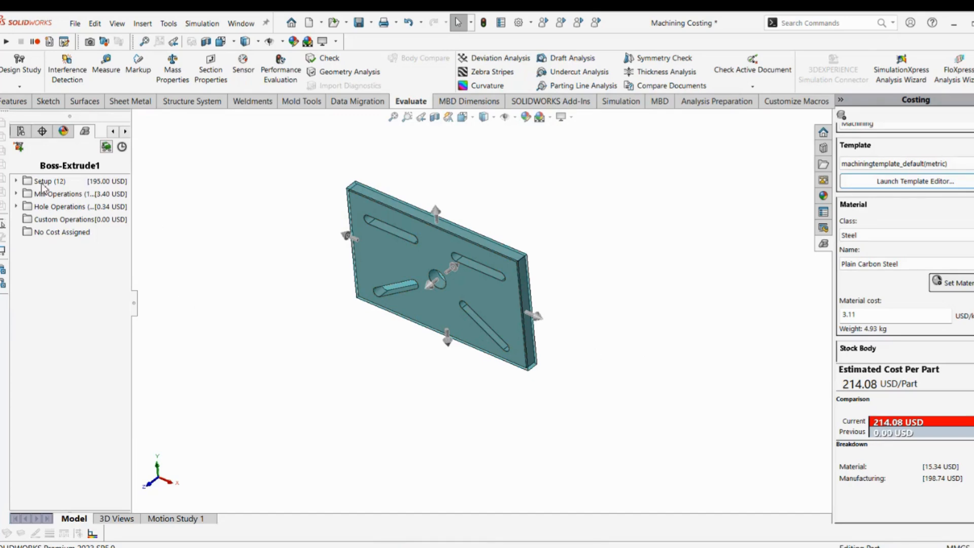
{"action": "left_click", "coordinate": [16, 181]}
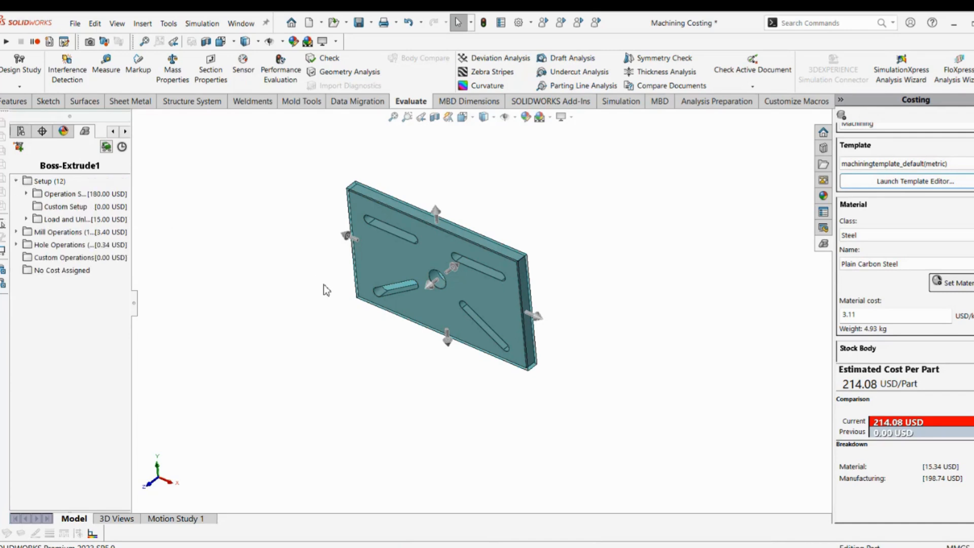
{"action": "left_click", "coordinate": [27, 193]}
{"action": "left_click", "coordinate": [82, 232]}
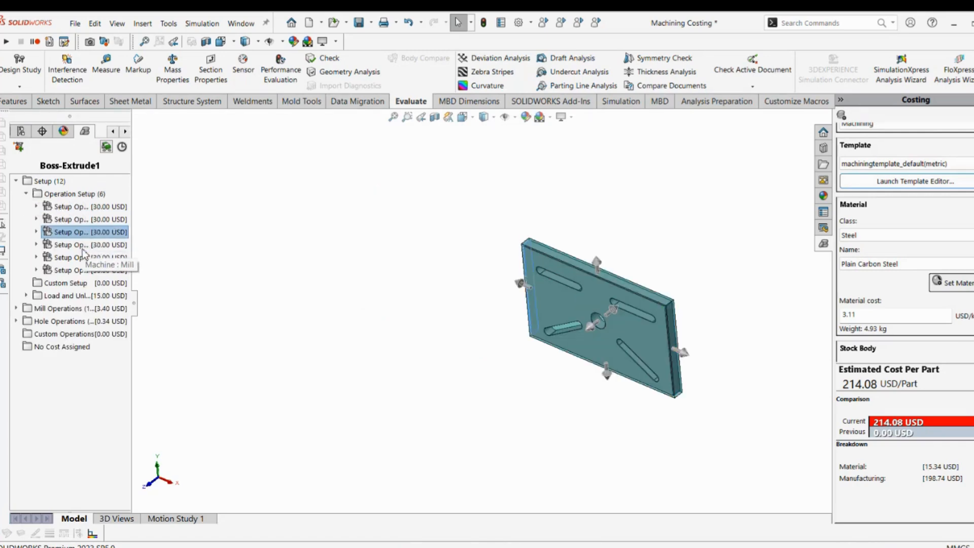
{"action": "left_click", "coordinate": [83, 244]}
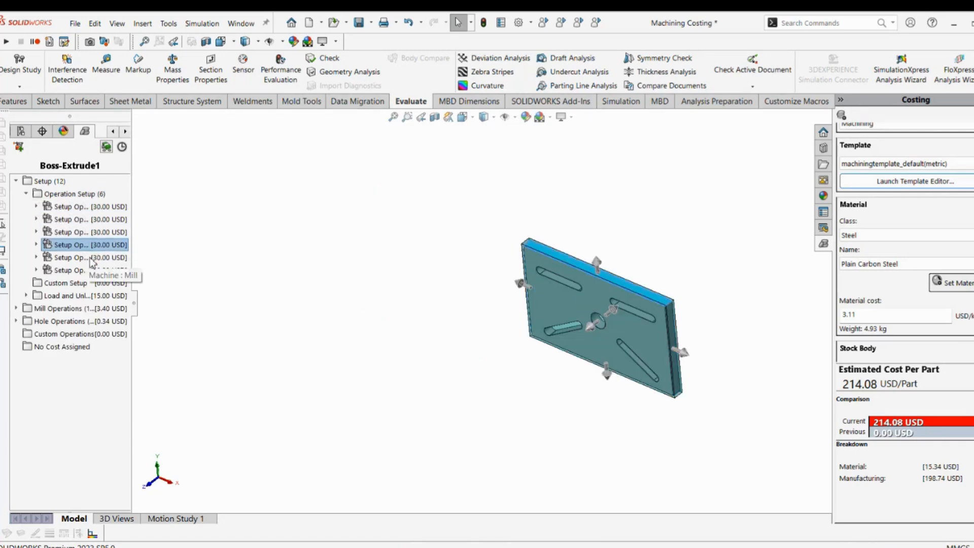
Step: Override the cost of the first operation setup, which covers the front face with the pockets, with 15 USD
{"action": "right_click", "coordinate": [98, 211]}
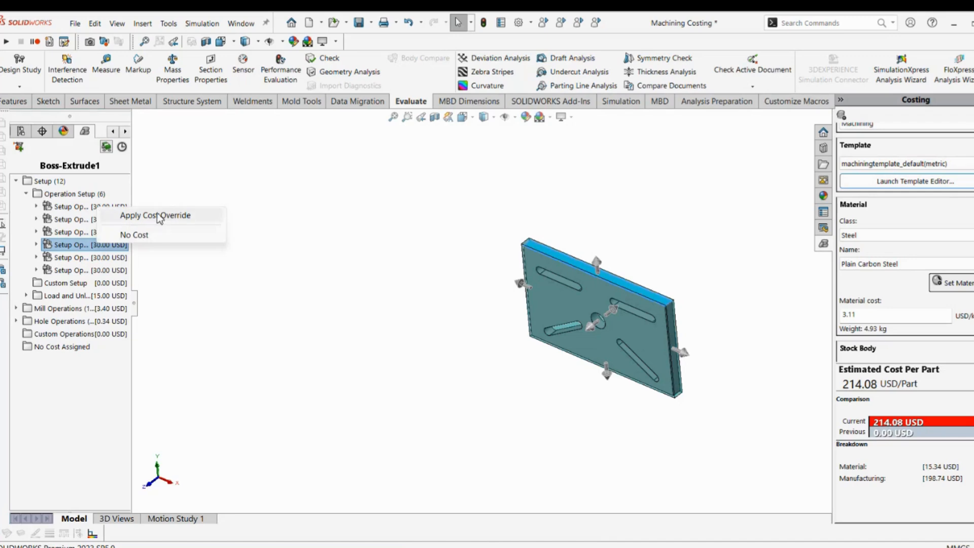
{"action": "left_click", "coordinate": [61, 208]}
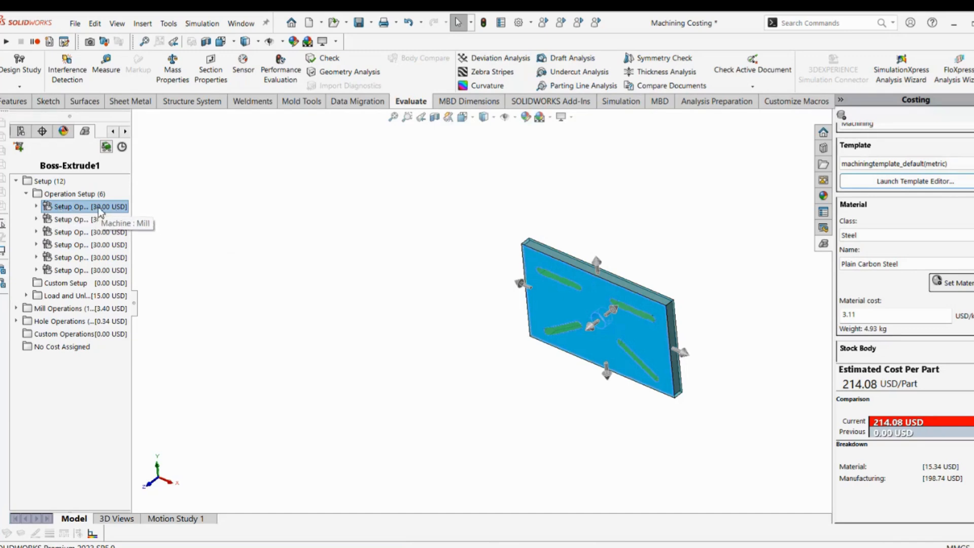
{"action": "middle_click_drag", "start_coordinate": [619, 325], "coordinate": [584, 279]}
{"action": "scroll", "coordinate": [584, 278], "scroll_direction": "down", "scroll_amount": 5}
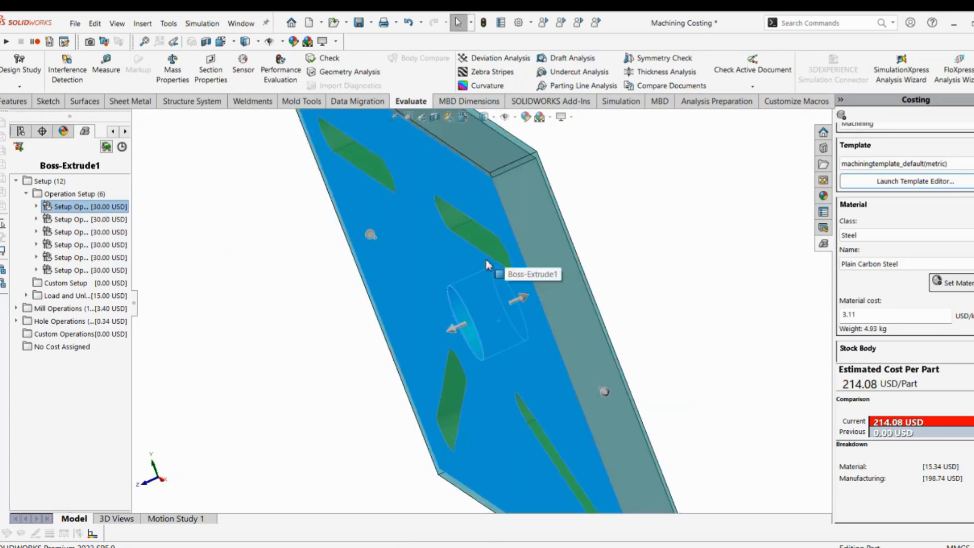
{"action": "right_click", "coordinate": [78, 211]}
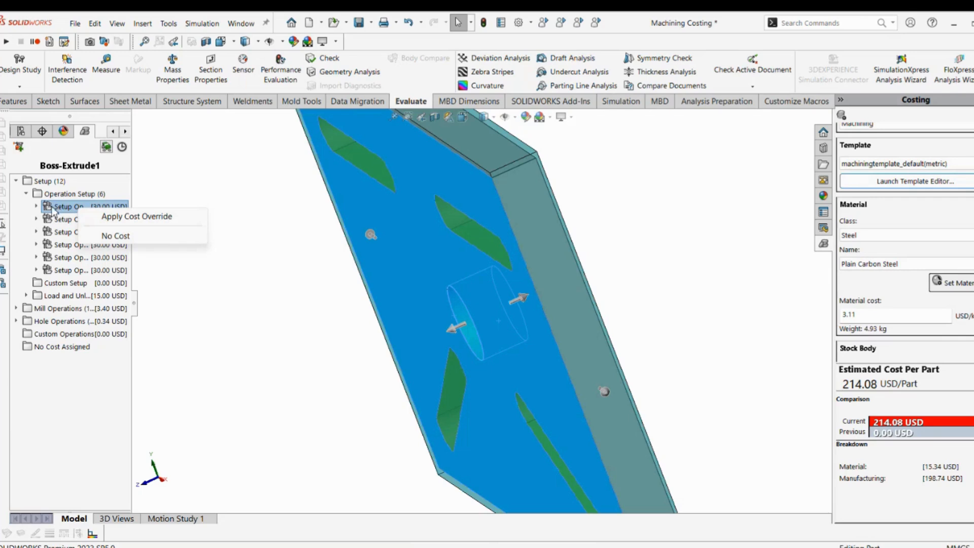
{"action": "left_click", "coordinate": [142, 222]}
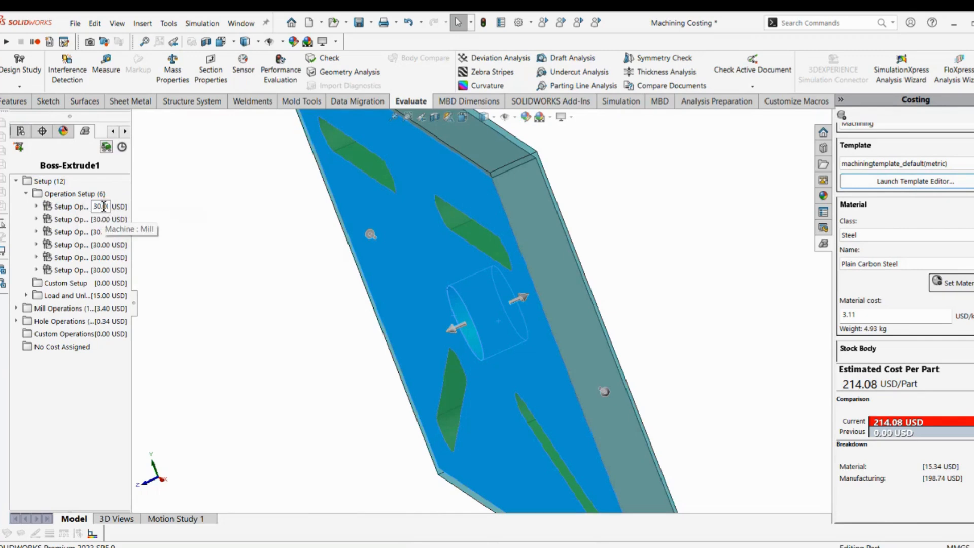
{"action": "left_click_drag", "start_coordinate": [103, 206], "coordinate": [85, 206]}
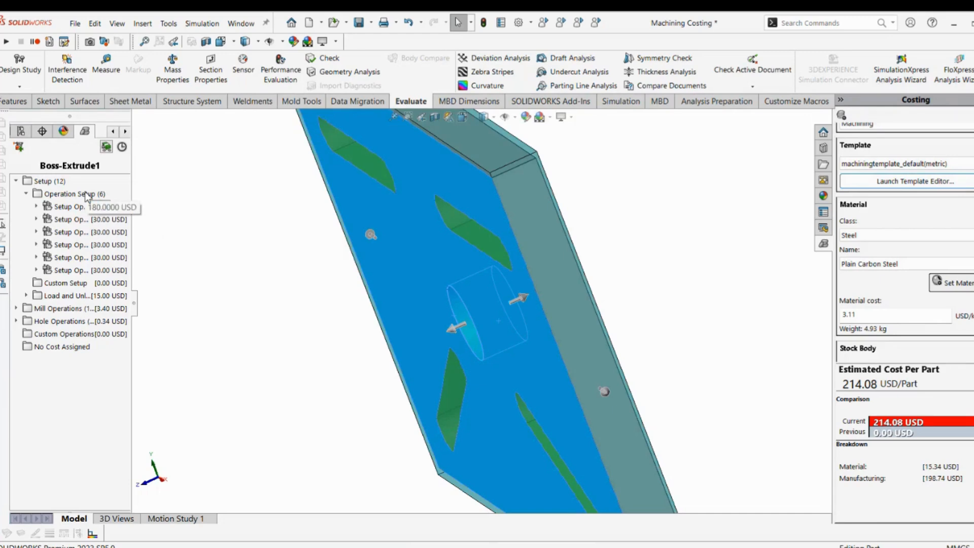
{"action": "key", "text": "Return"}
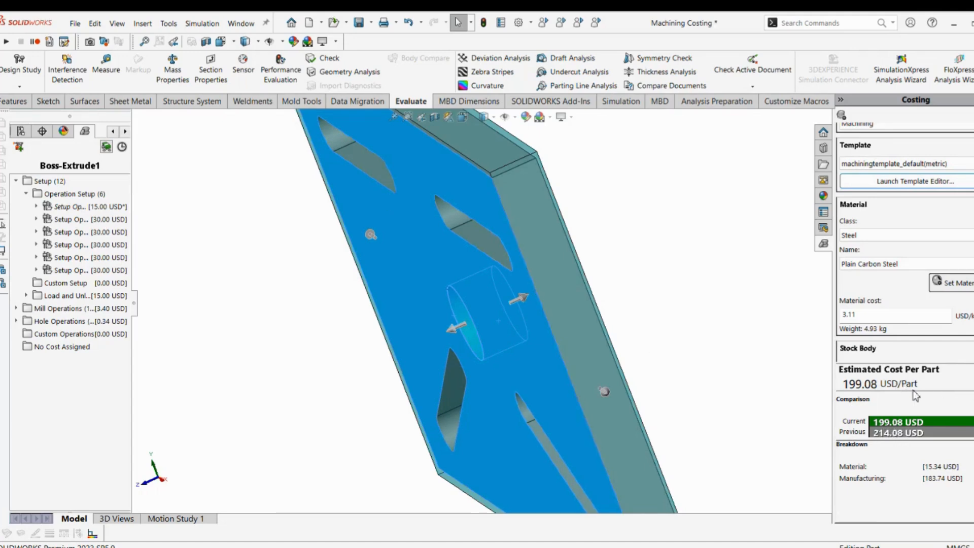
Step: Examine the cost breakdown of the load and unload setups and the mill operations, including the pocket for the plate's upper-right slot
{"action": "scroll", "coordinate": [476, 325], "scroll_direction": "up", "scroll_amount": 5}
{"action": "middle_click_drag", "start_coordinate": [473, 326], "coordinate": [655, 340]}
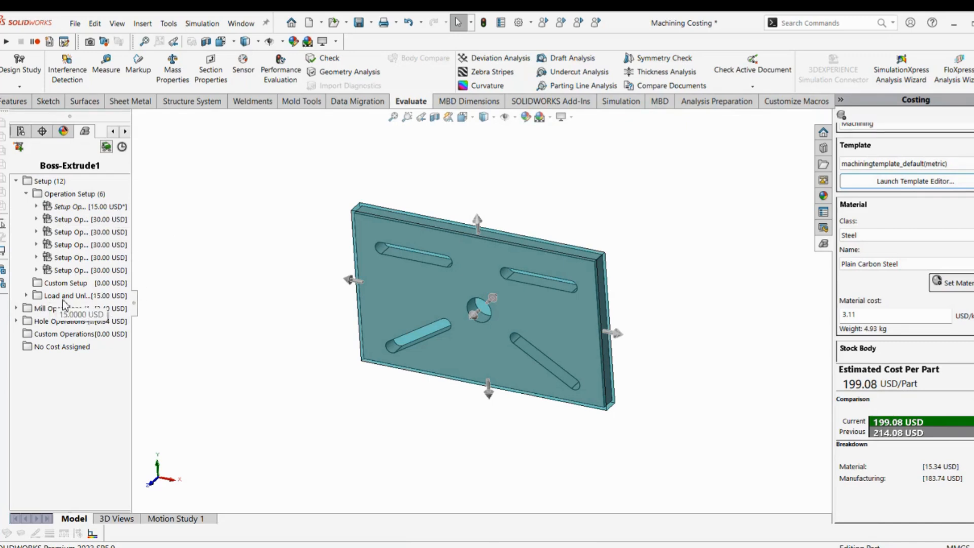
{"action": "left_click", "coordinate": [26, 295]}
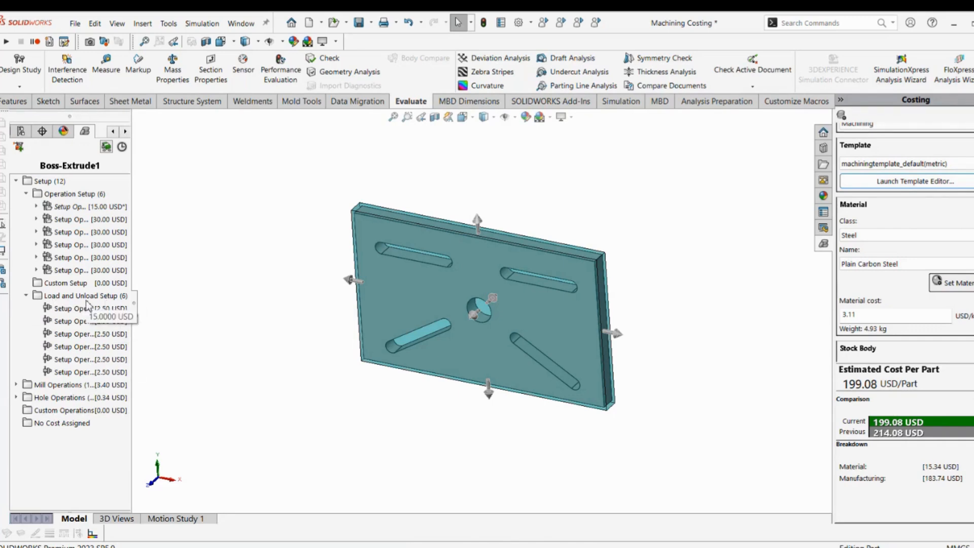
{"action": "left_click", "coordinate": [17, 386]}
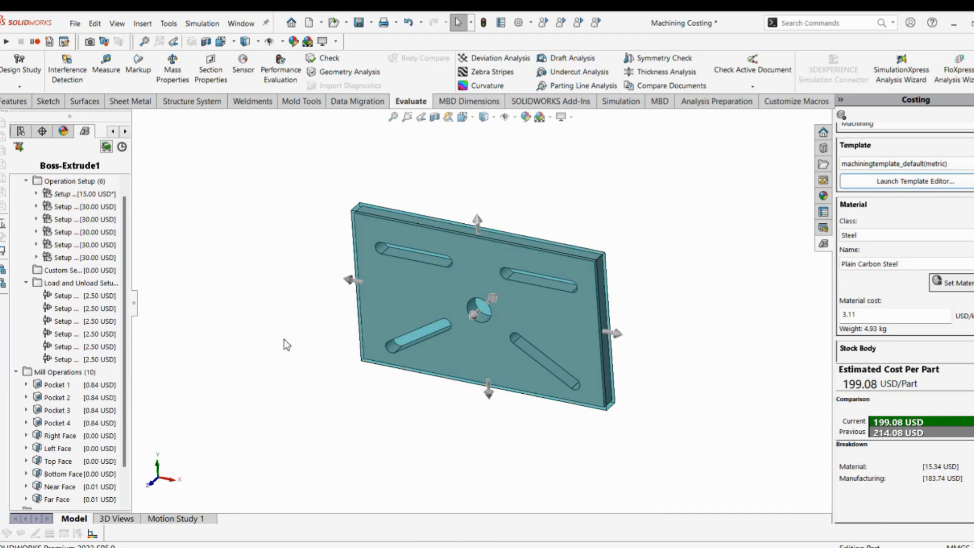
{"action": "scroll", "coordinate": [459, 333], "scroll_direction": "down", "scroll_amount": 2}
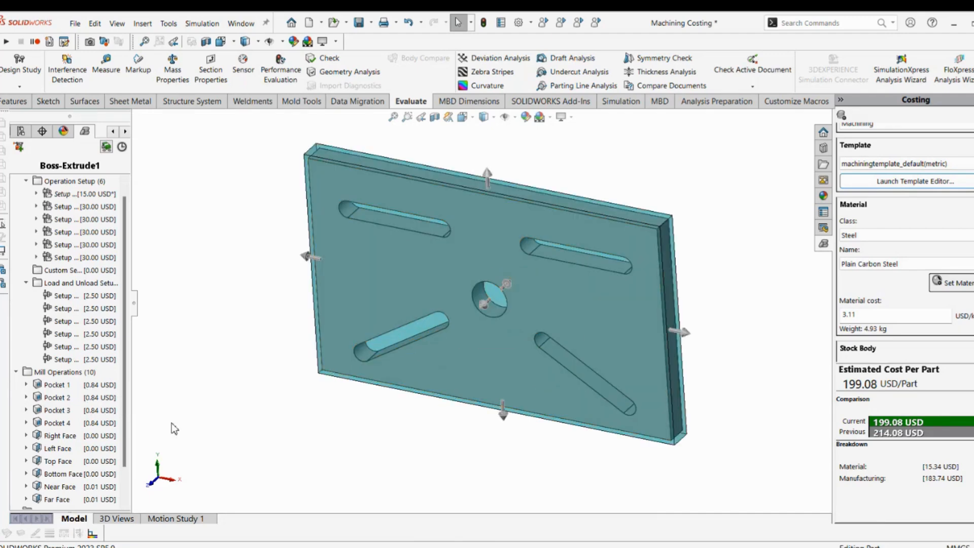
{"action": "left_click", "coordinate": [566, 265]}
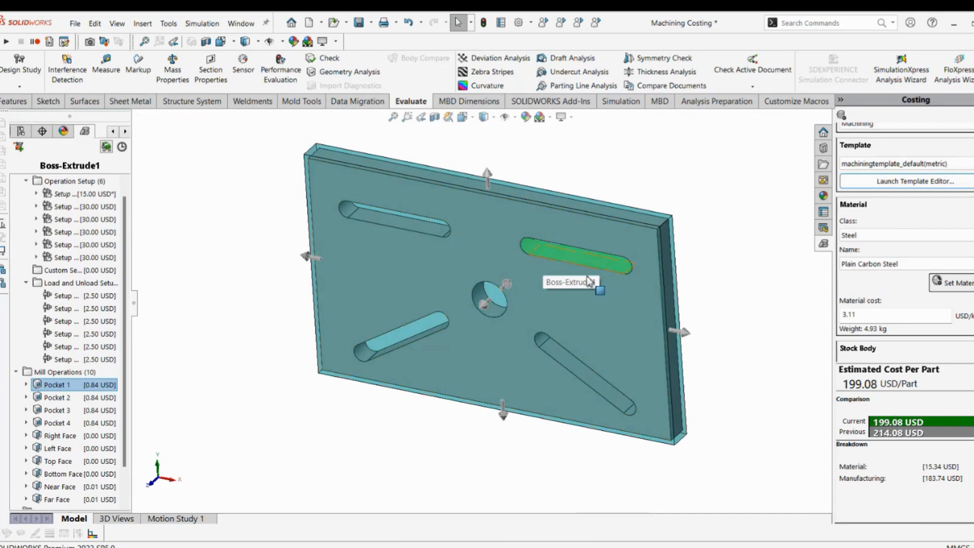
{"action": "left_click_drag", "start_coordinate": [131, 372], "coordinate": [188, 305]}
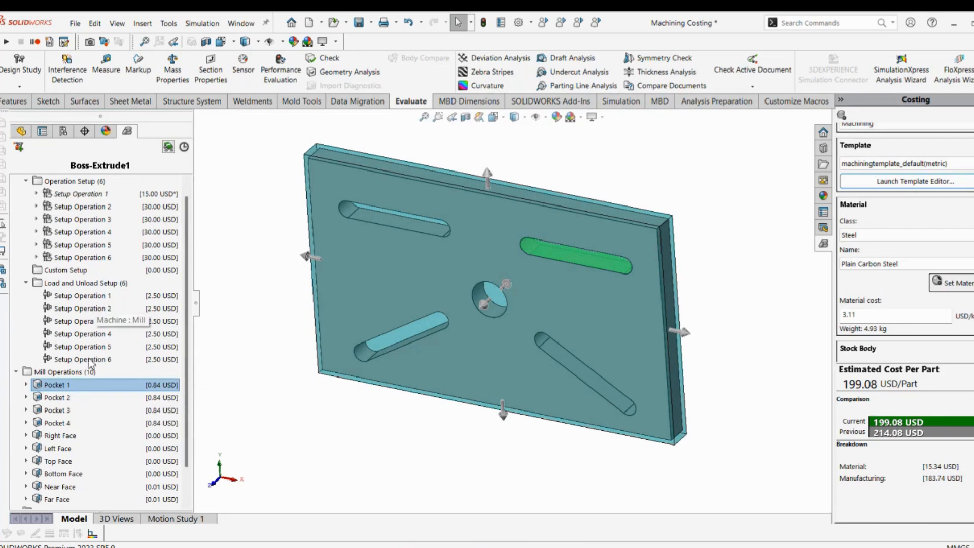
{"action": "scroll", "coordinate": [124, 385], "scroll_direction": "down", "scroll_amount": 1}
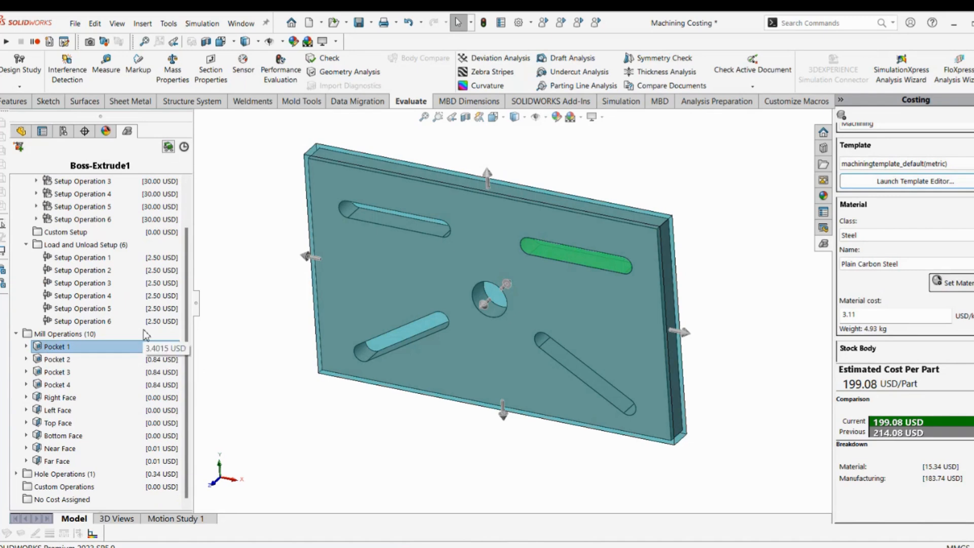
{"action": "scroll", "coordinate": [147, 261], "scroll_direction": "up", "scroll_amount": 2}
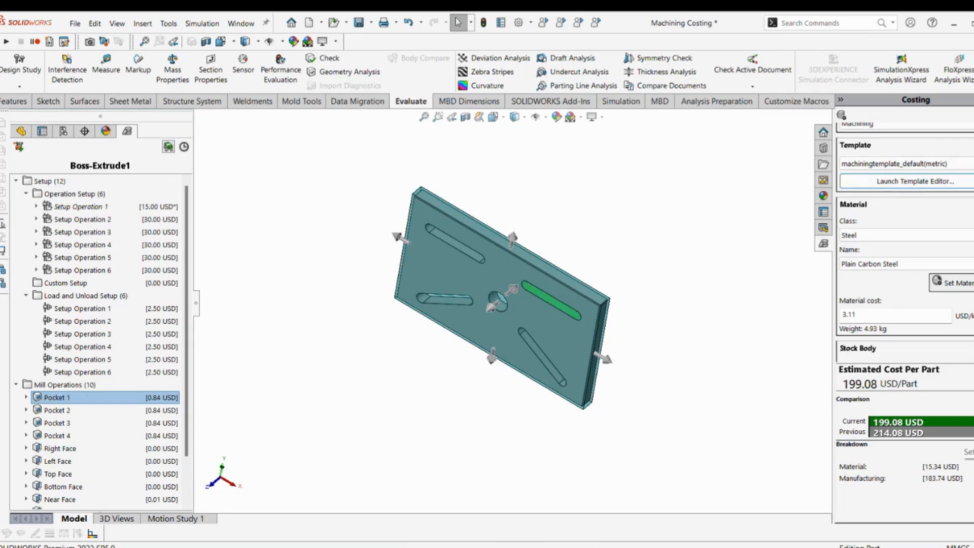
Step: Set the current estimate as the comparison baseline and change the plate's material cost to 2.00 USD/kg
{"action": "left_click", "coordinate": [973, 434]}
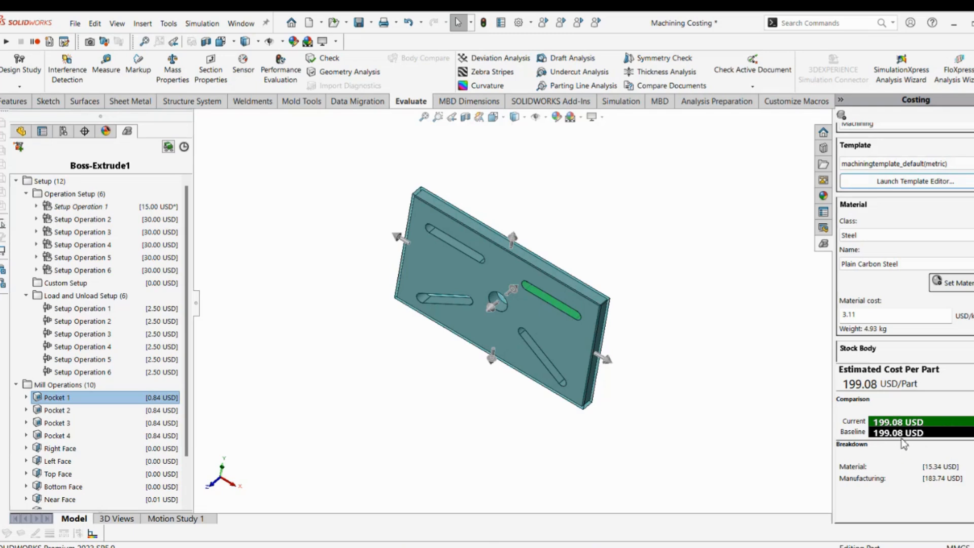
{"action": "left_click_drag", "start_coordinate": [858, 314], "coordinate": [831, 320]}
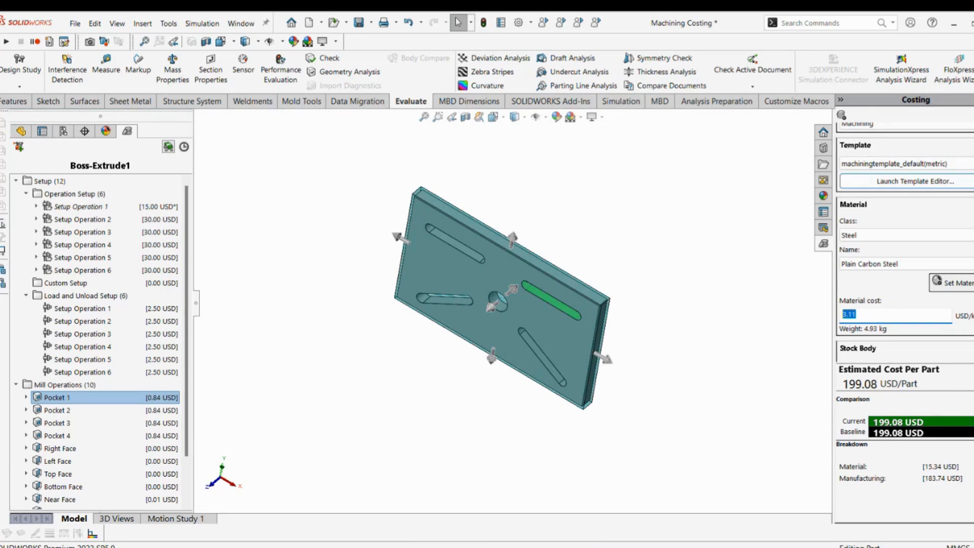
{"action": "type", "text": "2"}
{"action": "key", "text": "Return"}
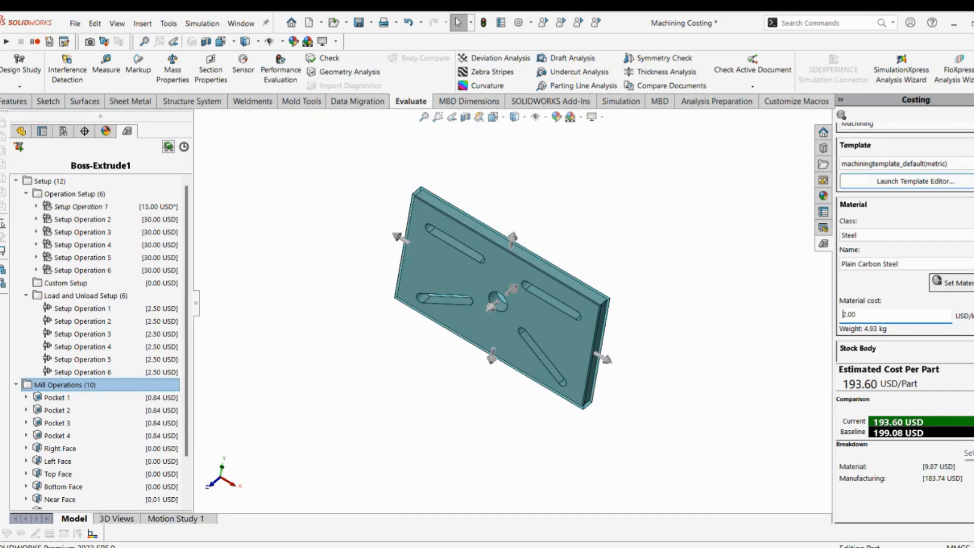
Step: Close the Machining Costing part without saving its changes and bring the Sheet Metal Costing part into view
{"action": "left_click", "coordinate": [779, 348]}
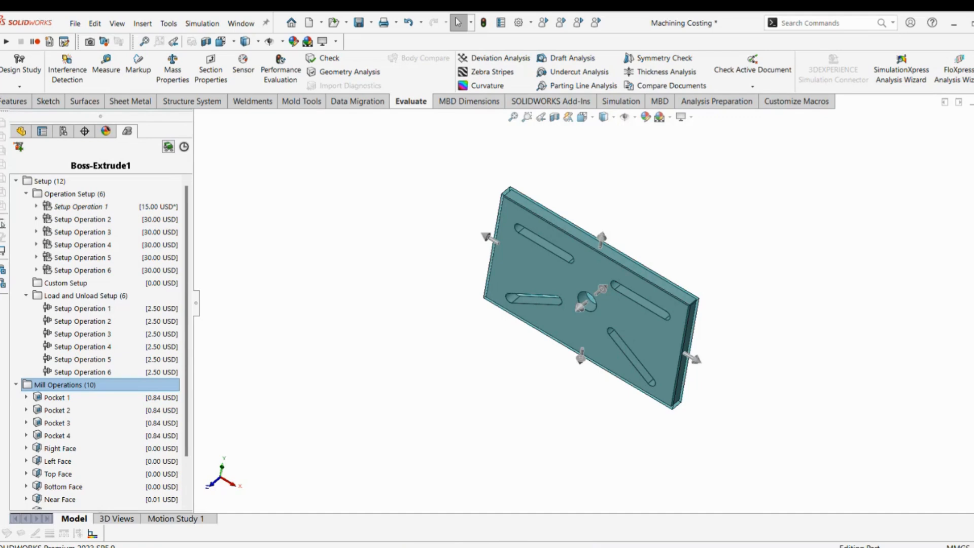
{"action": "key", "text": "ctrl+w"}
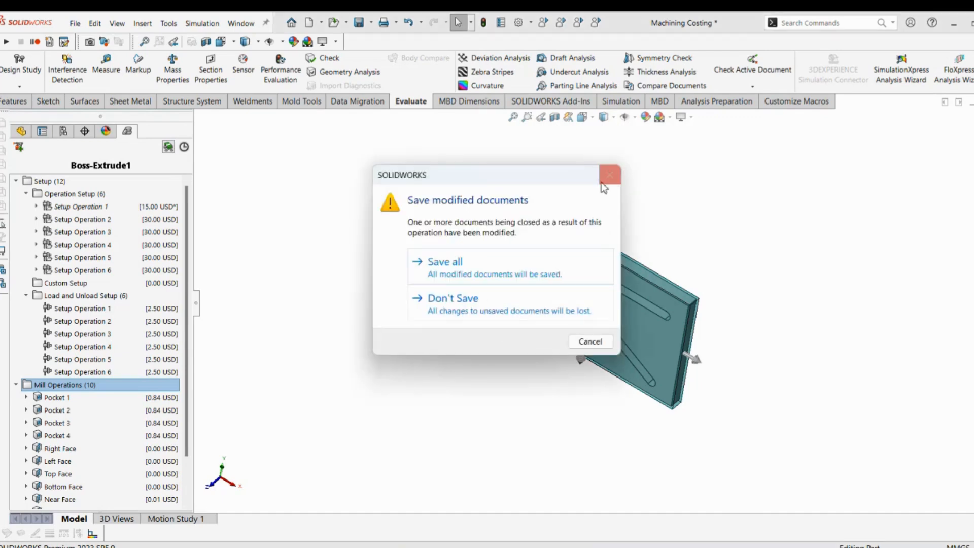
{"action": "left_click", "coordinate": [471, 310]}
{"action": "middle_click_drag", "start_coordinate": [699, 441], "coordinate": [651, 390]}
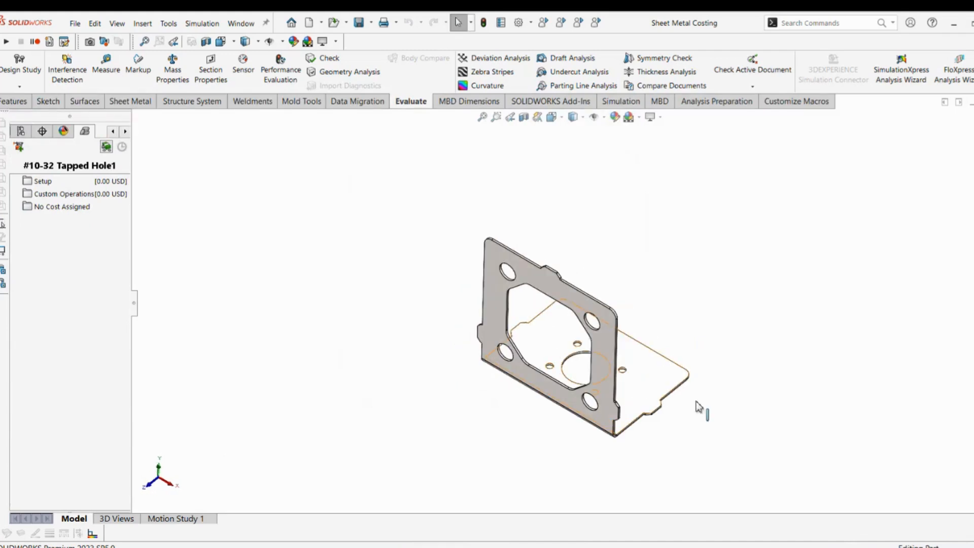
{"action": "scroll", "coordinate": [716, 416], "scroll_direction": "down", "scroll_amount": 2}
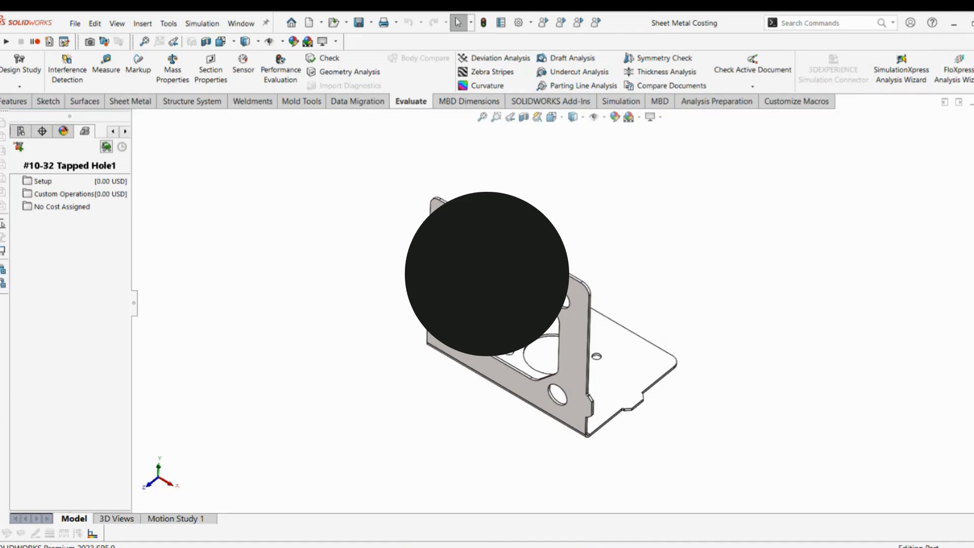
Step: Start Costing for the sheet metal bracket and choose the sheetmetaltemplate_default(metric) template
{"action": "left_click", "coordinate": [753, 86]}
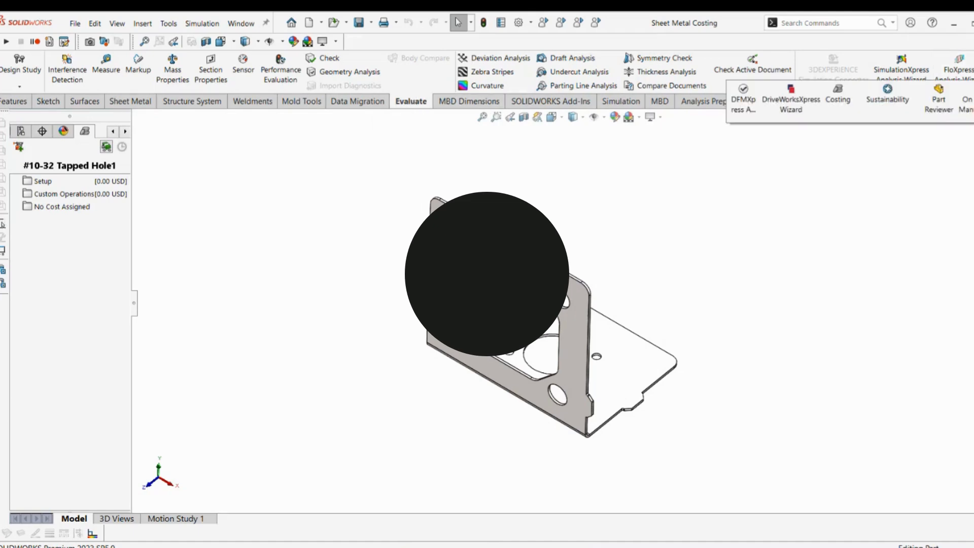
{"action": "left_click", "coordinate": [838, 96]}
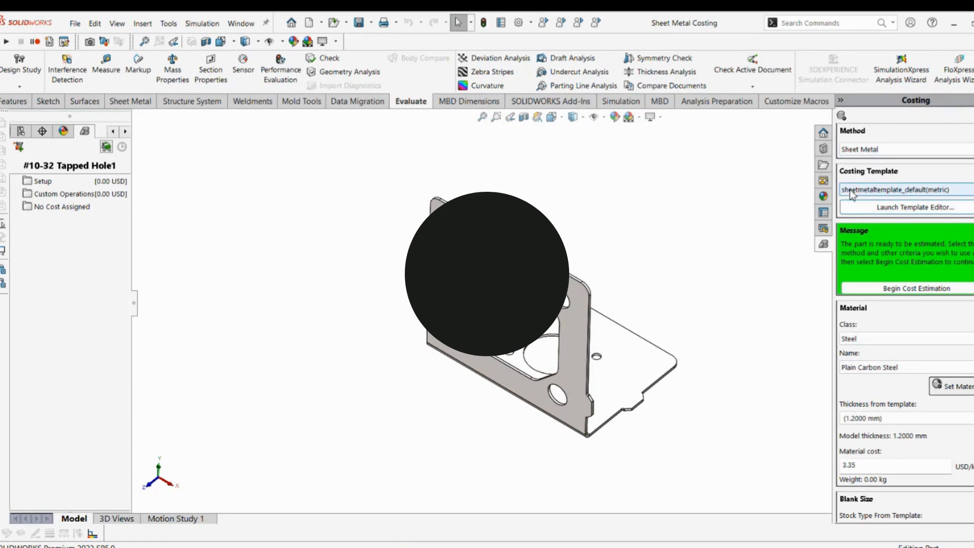
{"action": "left_click", "coordinate": [901, 191]}
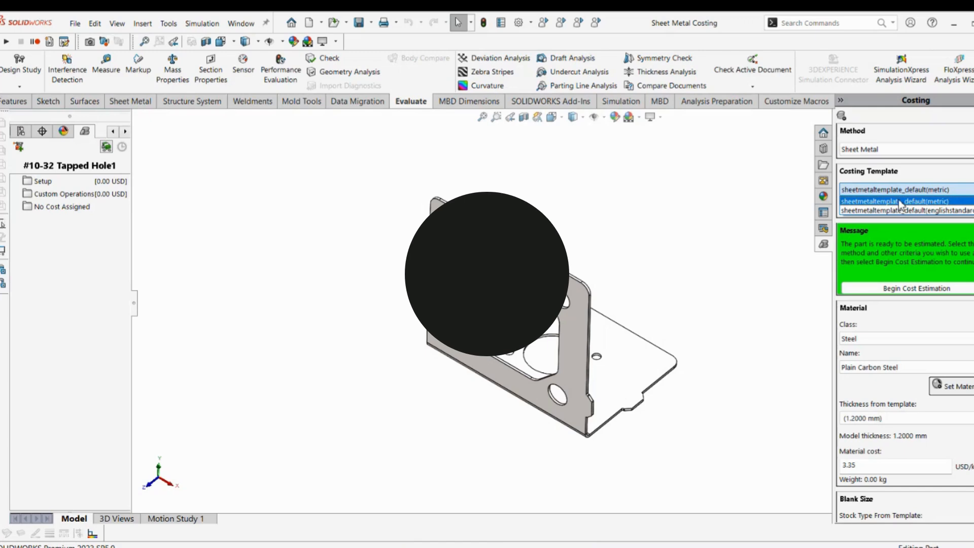
{"action": "left_click", "coordinate": [900, 202]}
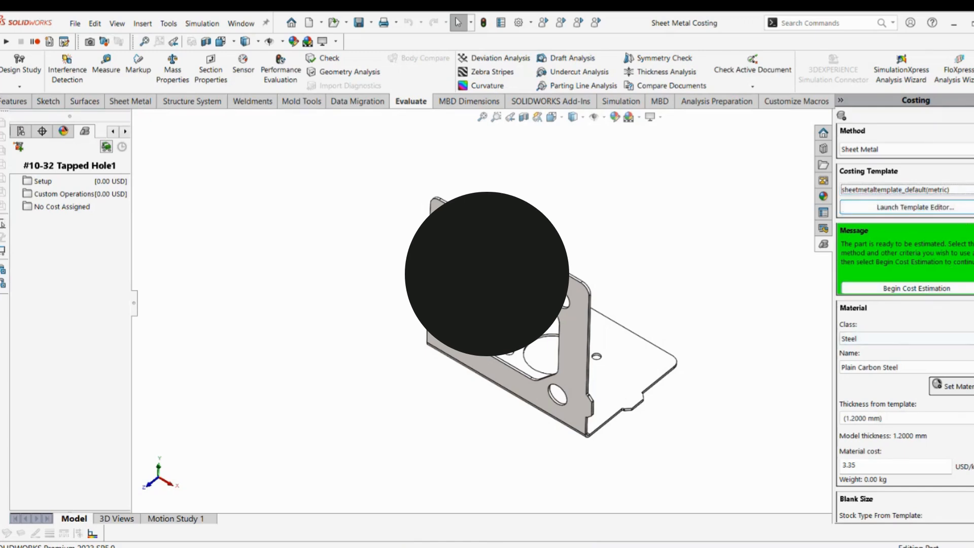
Step: Set the bracket's costing material to class Aluminium Alloys with the name 6061 Alloy
{"action": "scroll", "coordinate": [904, 322], "scroll_direction": "down", "scroll_amount": 3}
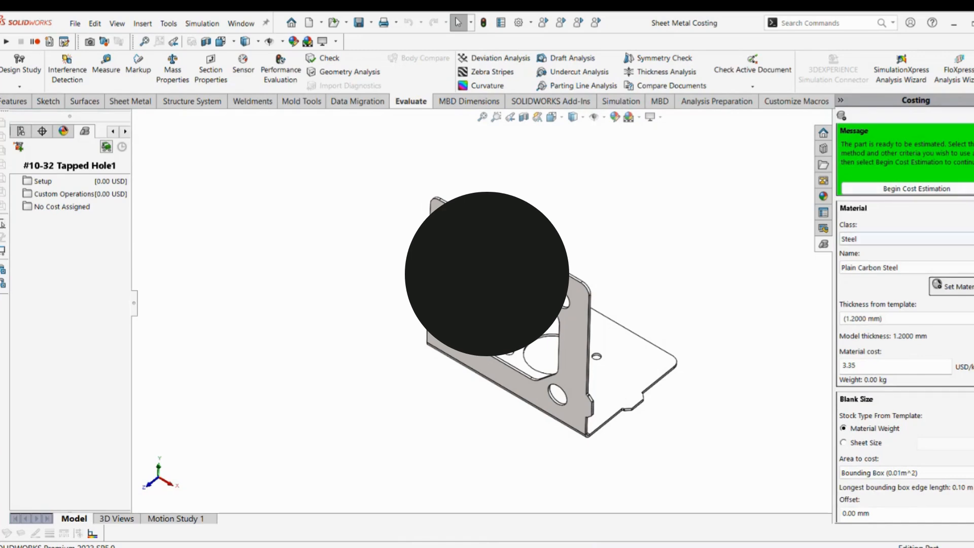
{"action": "left_click", "coordinate": [864, 238]}
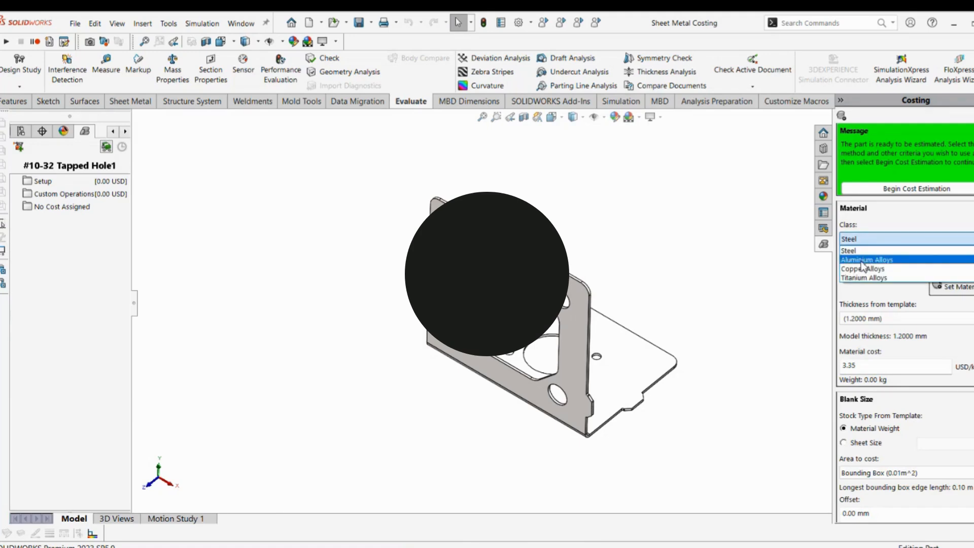
{"action": "left_click", "coordinate": [864, 259]}
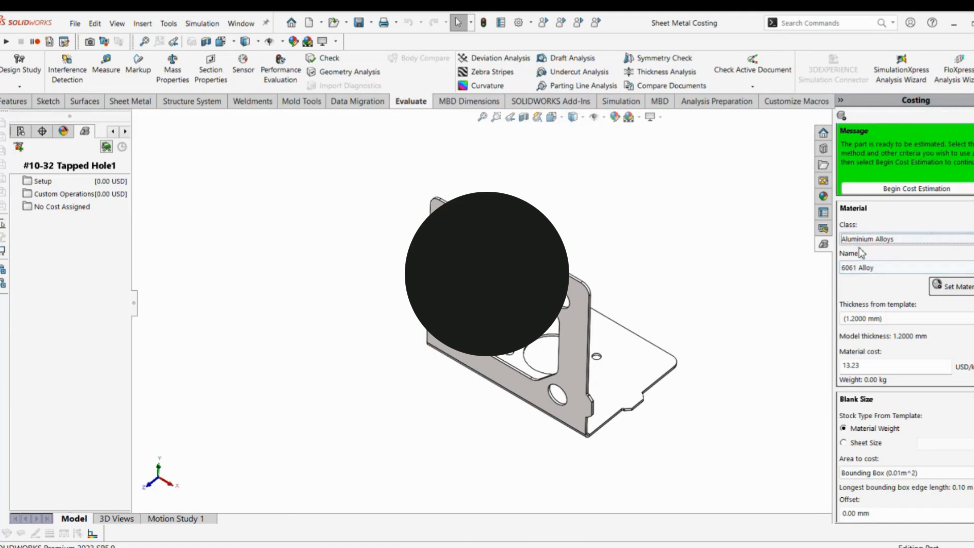
{"action": "left_click", "coordinate": [895, 267]}
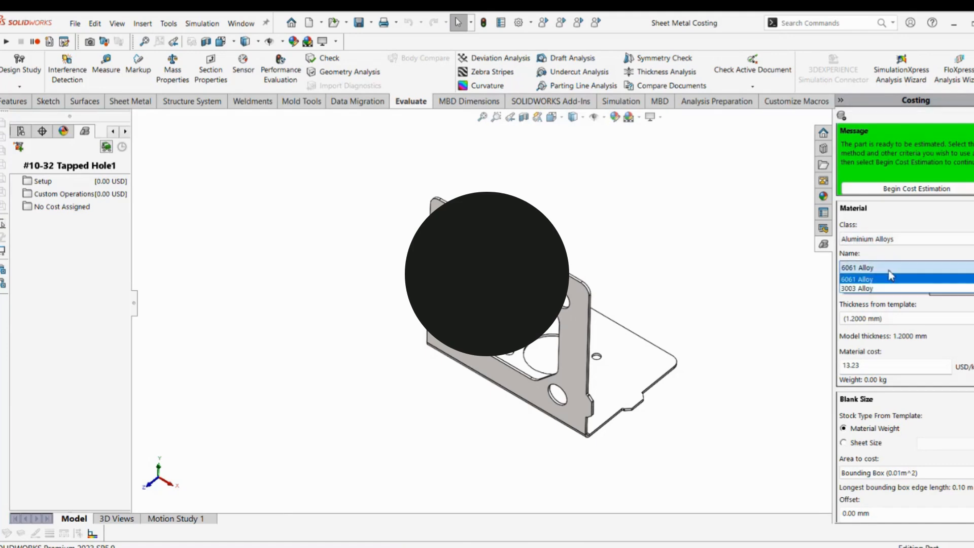
{"action": "left_click", "coordinate": [857, 279]}
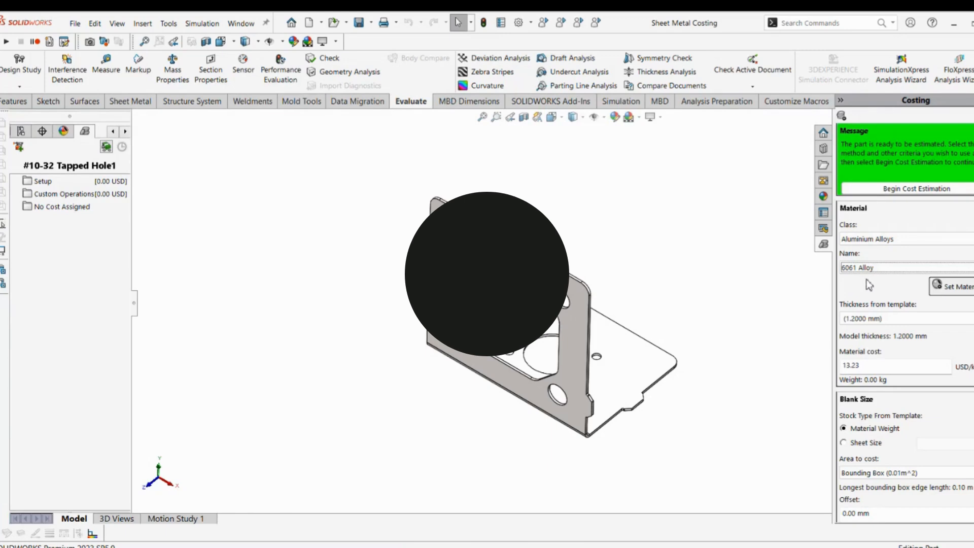
Step: Apply the chosen 6061 Alloy costing material to the bracket model and inspect the base flange's sheet thickness
{"action": "left_click", "coordinate": [958, 287]}
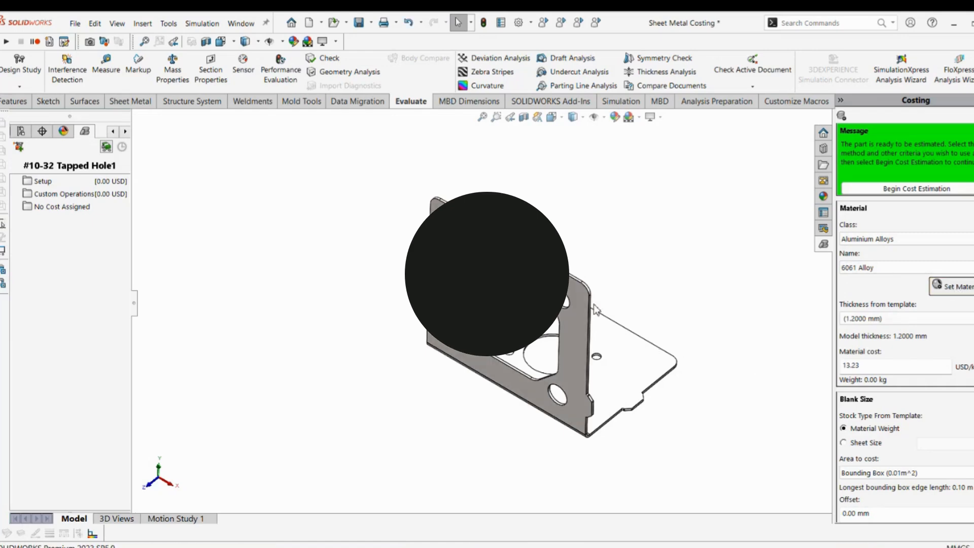
{"action": "scroll", "coordinate": [593, 303], "scroll_direction": "down", "scroll_amount": 5}
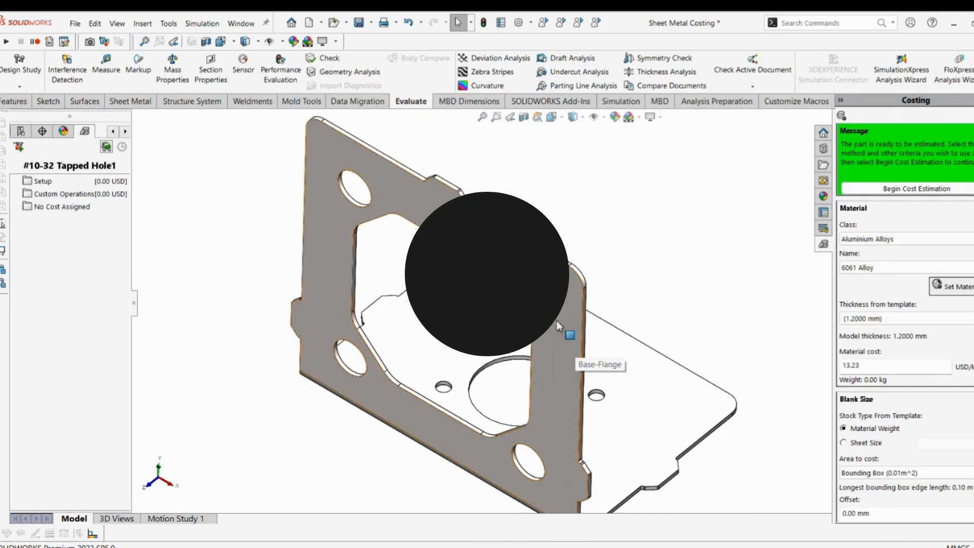
{"action": "left_click", "coordinate": [579, 298]}
{"action": "middle_click_drag", "start_coordinate": [611, 316], "coordinate": [362, 355]}
{"action": "scroll", "coordinate": [362, 355], "scroll_direction": "down", "scroll_amount": 5}
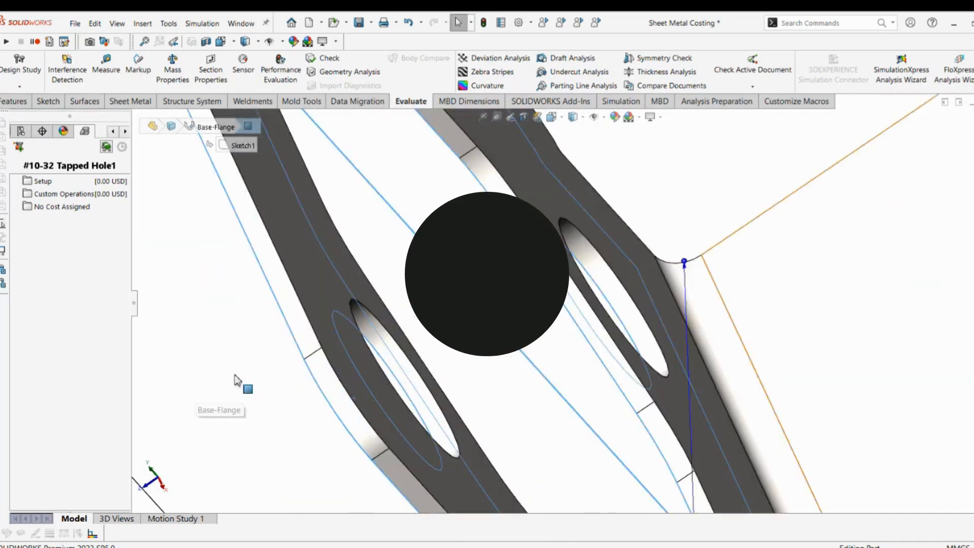
{"action": "left_click", "coordinate": [317, 294]}
{"action": "scroll", "coordinate": [369, 327], "scroll_direction": "up", "scroll_amount": 10}
{"action": "mouse_move", "coordinate": [549, 387]}
{"action": "middle_mouse_down"}
{"action": "mouse_move", "coordinate": [544, 373]}
{"action": "mouse_move", "coordinate": [563, 375]}
{"action": "middle_mouse_up"}
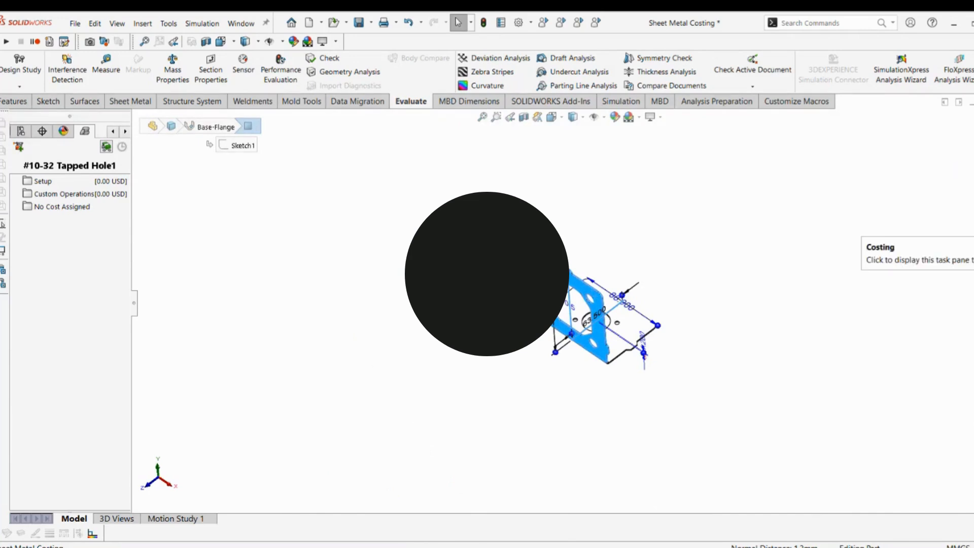
Step: Choose 1.2000 mm as the thickness from template and Bounding Box as the blank's area to cost
{"action": "left_click", "coordinate": [969, 242]}
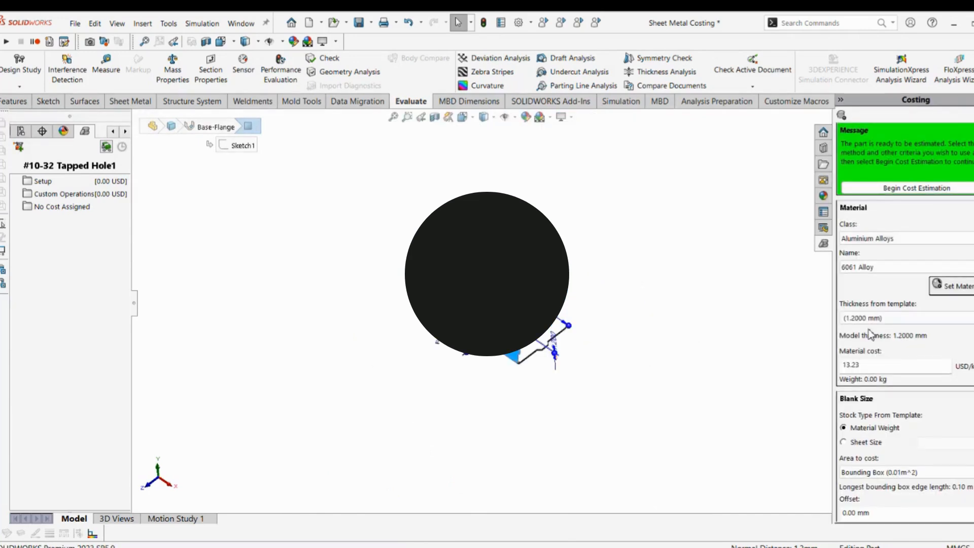
{"action": "left_click", "coordinate": [890, 319]}
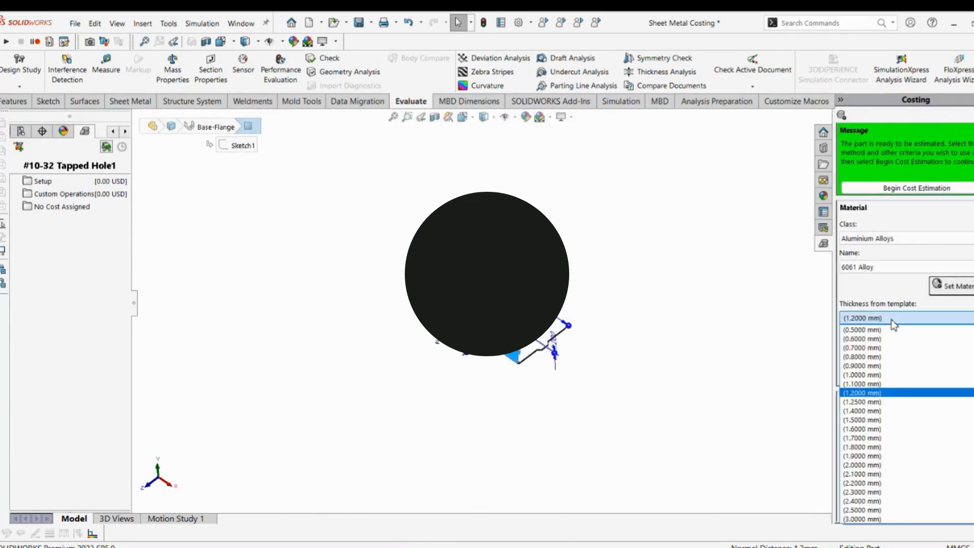
{"action": "left_click", "coordinate": [864, 393]}
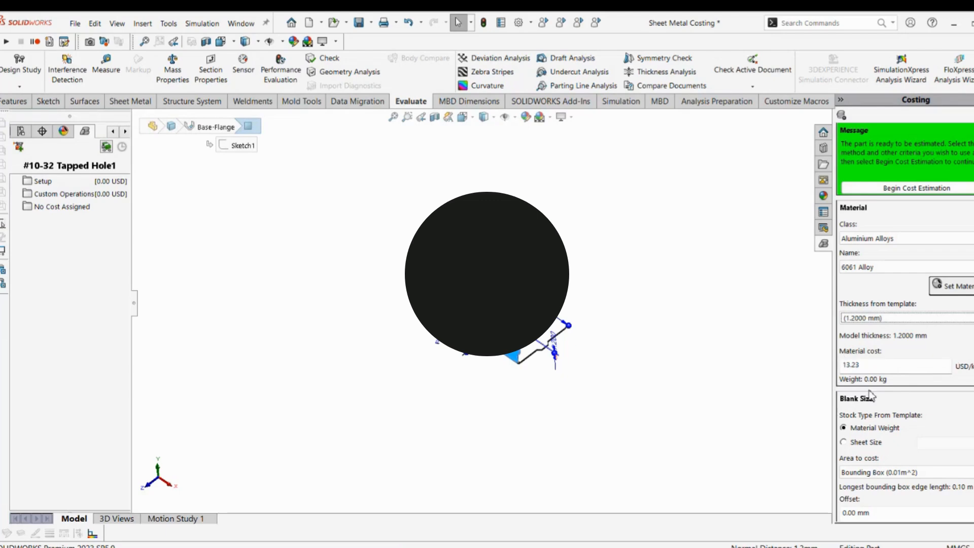
{"action": "scroll", "coordinate": [871, 265], "scroll_direction": "down", "scroll_amount": 5}
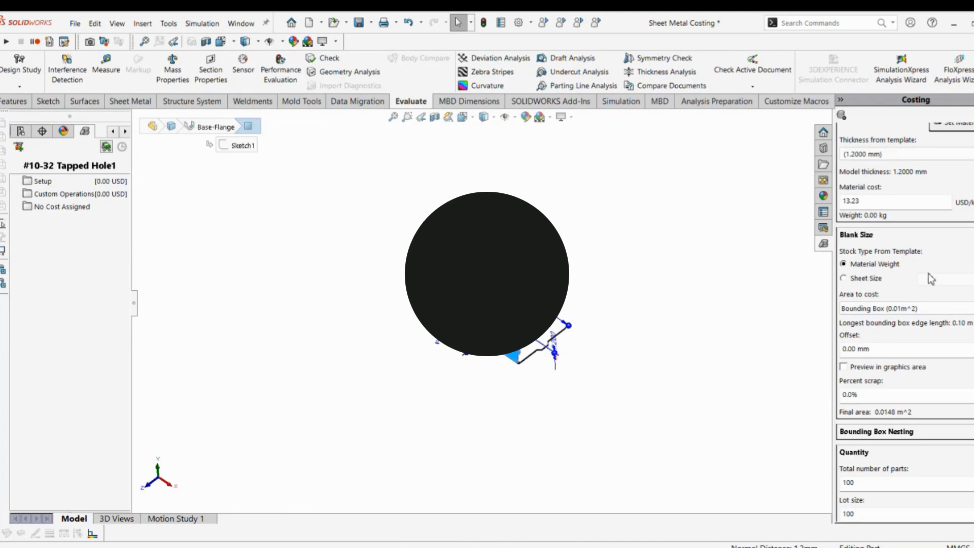
{"action": "left_click", "coordinate": [865, 310]}
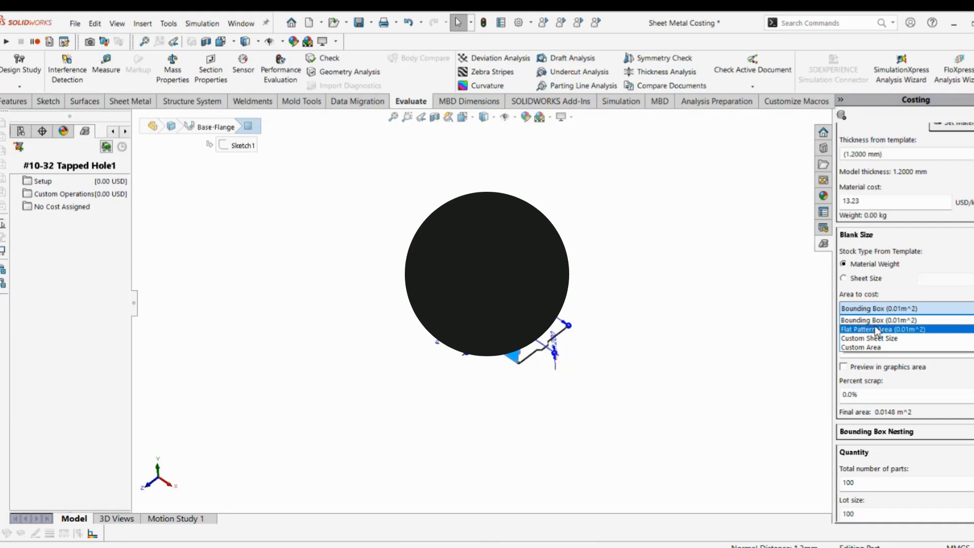
{"action": "left_click", "coordinate": [890, 324]}
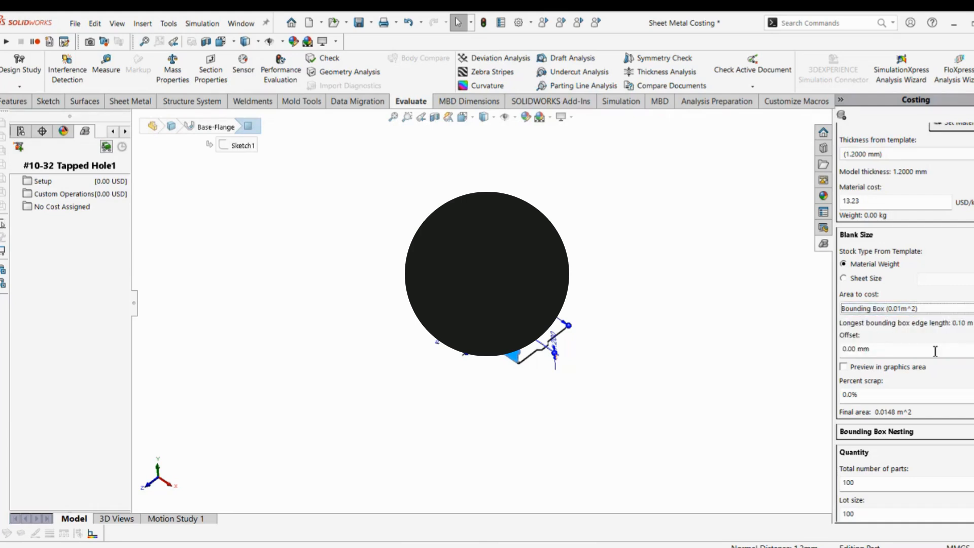
Step: Set the blank's bounding box offset to 5 mm and preview it around the bracket in the graphics area
{"action": "middle_click_drag", "start_coordinate": [574, 304], "coordinate": [556, 331]}
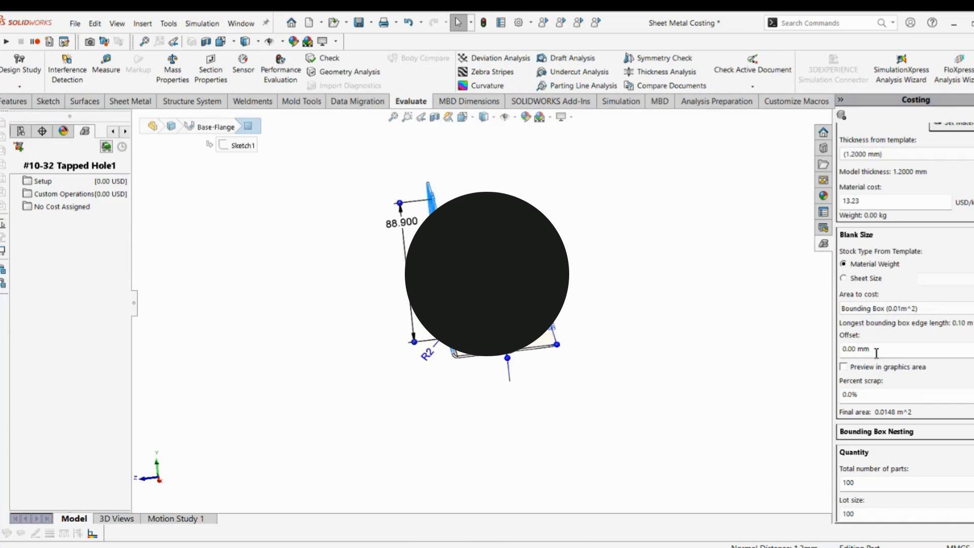
{"action": "left_click_drag", "start_coordinate": [876, 352], "coordinate": [841, 350]}
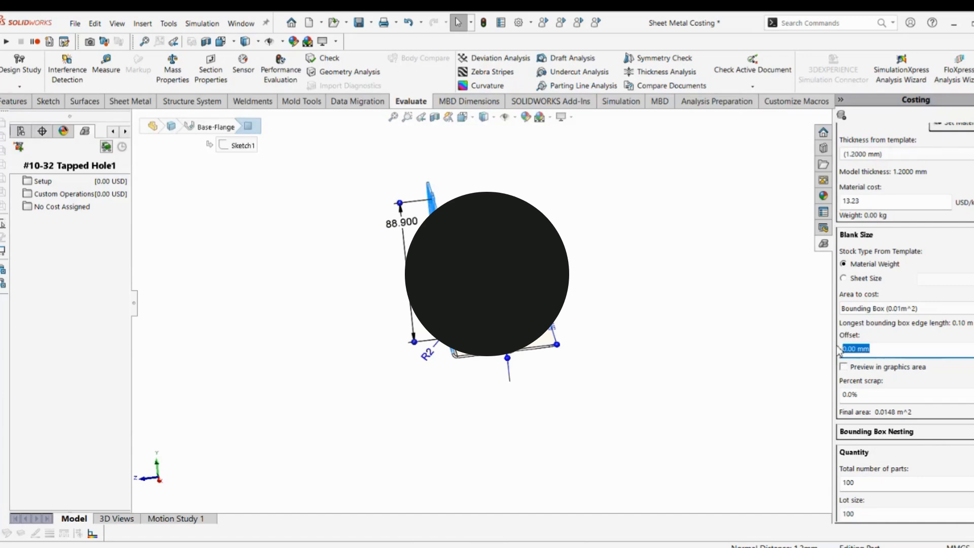
{"action": "type", "text": "5"}
{"action": "left_click", "coordinate": [846, 369]}
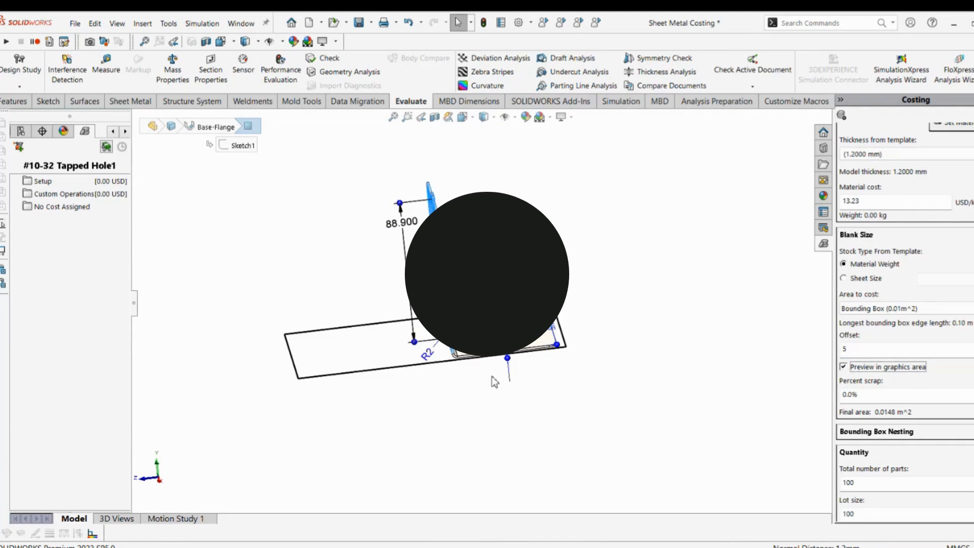
{"action": "middle_click_drag", "start_coordinate": [425, 359], "coordinate": [487, 429]}
{"action": "scroll", "coordinate": [490, 356], "scroll_direction": "down", "scroll_amount": 3}
{"action": "scroll", "coordinate": [490, 356], "scroll_direction": "down", "scroll_amount": 8}
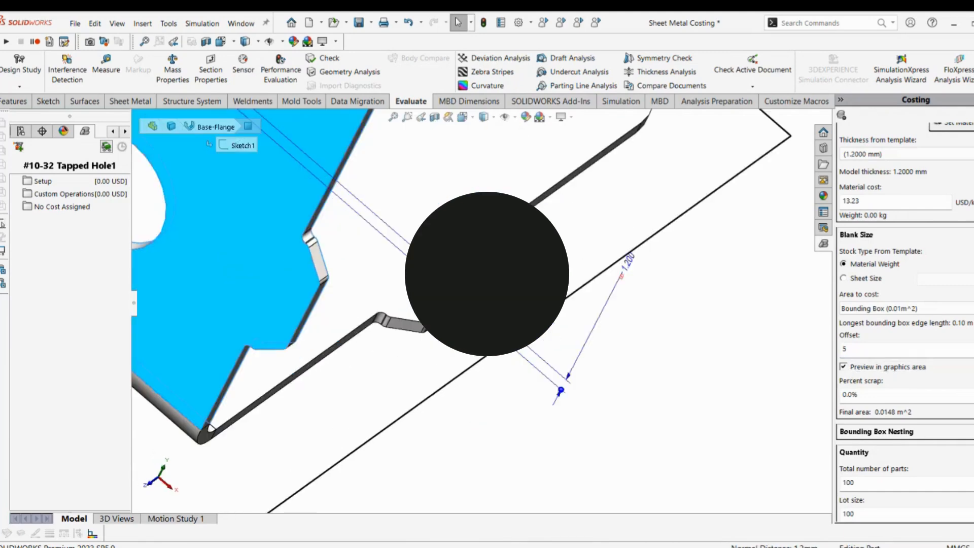
{"action": "scroll", "coordinate": [508, 359], "scroll_direction": "up", "scroll_amount": 7}
{"action": "scroll", "coordinate": [477, 310], "scroll_direction": "up", "scroll_amount": 5}
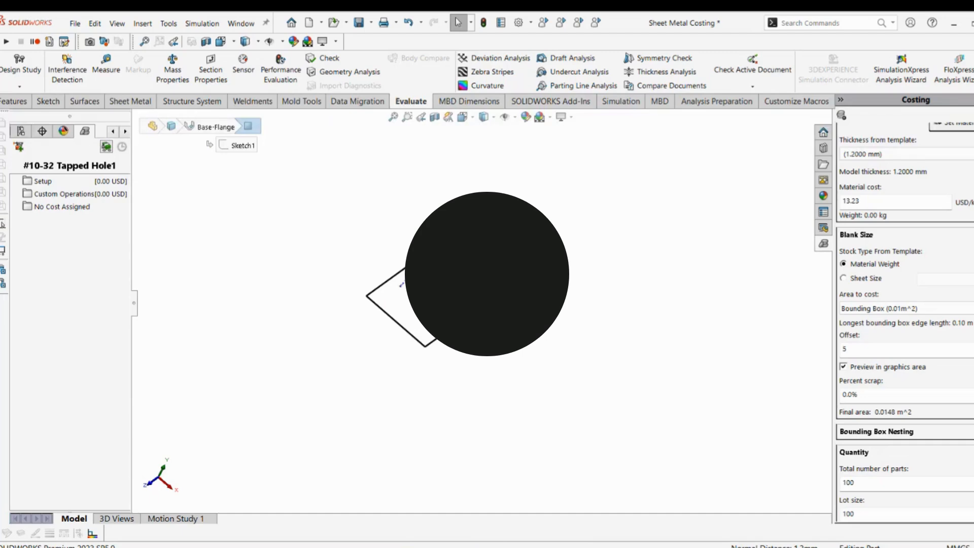
{"action": "scroll", "coordinate": [482, 284], "scroll_direction": "down", "scroll_amount": 8}
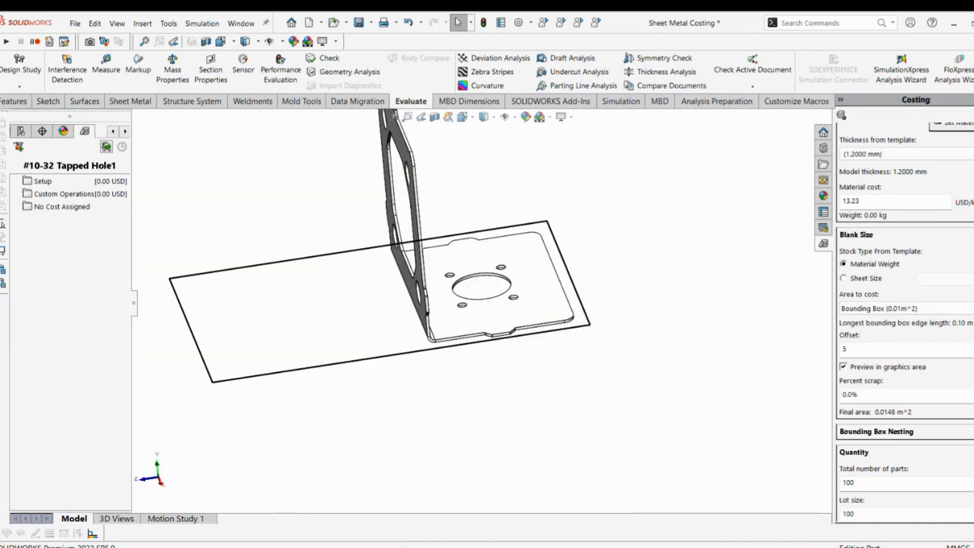
Step: Set the blank's percent scrap to 0.5%
{"action": "scroll", "coordinate": [890, 345], "scroll_direction": "down", "scroll_amount": 3}
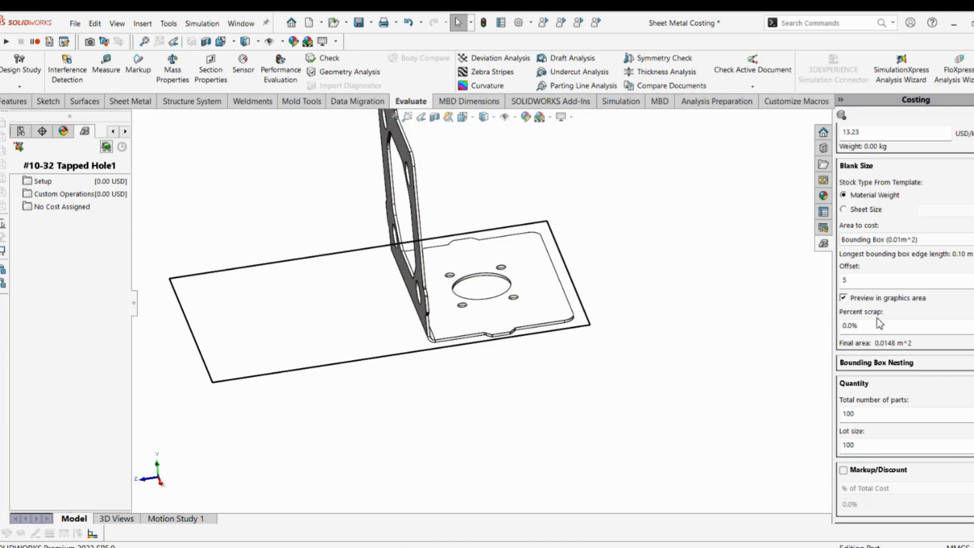
{"action": "left_click", "coordinate": [875, 329]}
{"action": "type", "text": "1"}
{"action": "key", "text": "Return"}
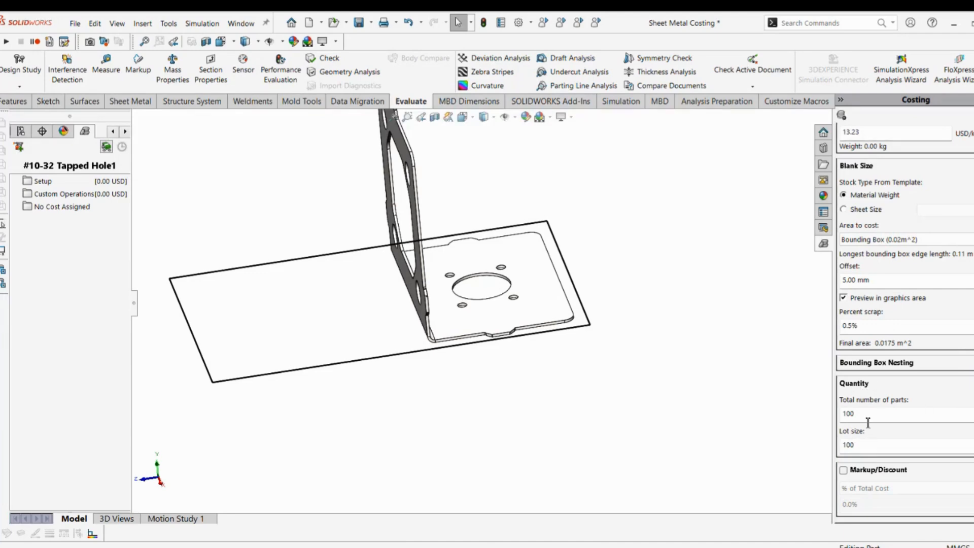
Step: Set the total number of parts to 1 and begin the bracket's cost estimation
{"action": "double_click", "coordinate": [846, 413]}
{"action": "type", "text": "1"}
{"action": "scroll", "coordinate": [903, 303], "scroll_direction": "up", "scroll_amount": 6}
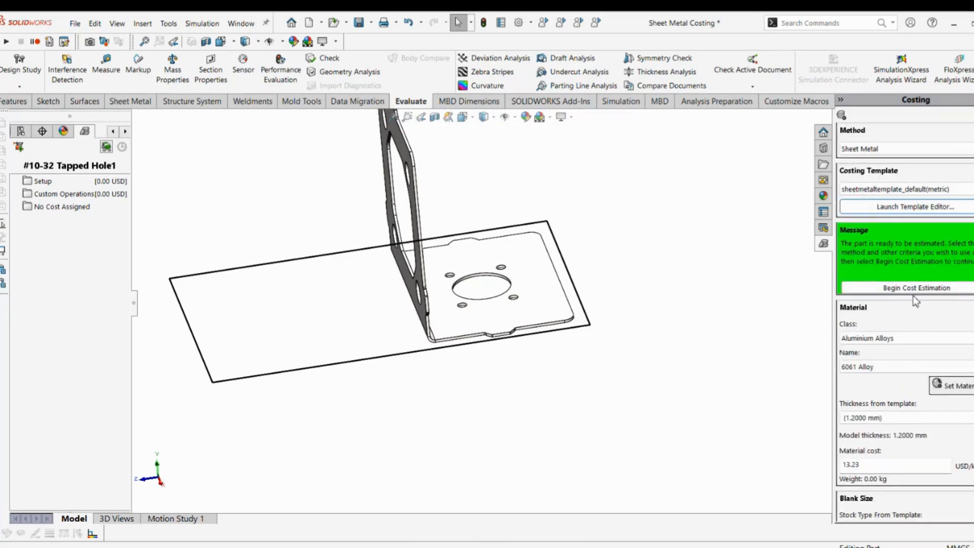
{"action": "left_click", "coordinate": [936, 287]}
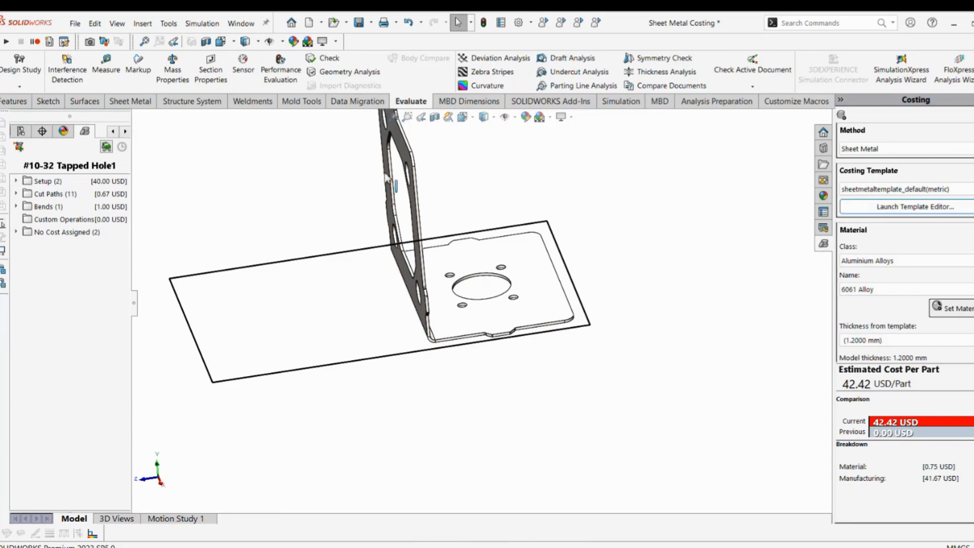
{"action": "scroll", "coordinate": [486, 289], "scroll_direction": "up", "scroll_amount": 1}
{"action": "middle_click_drag", "start_coordinate": [550, 301], "coordinate": [558, 306]}
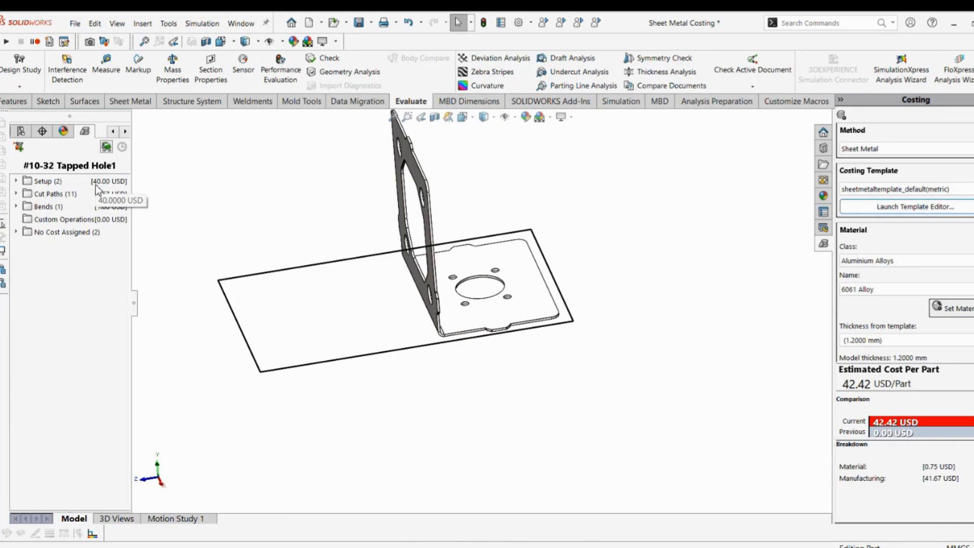
Step: Expand the Setup, Cut Paths, Bends and No Cost Assigned groups and examine the cost items of the bracket
{"action": "left_click", "coordinate": [17, 181]}
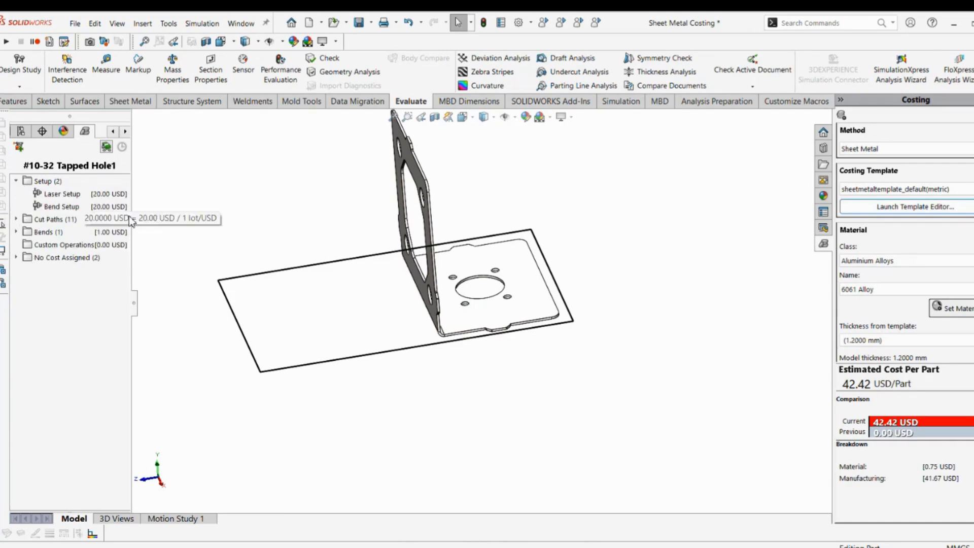
{"action": "right_click", "coordinate": [101, 194]}
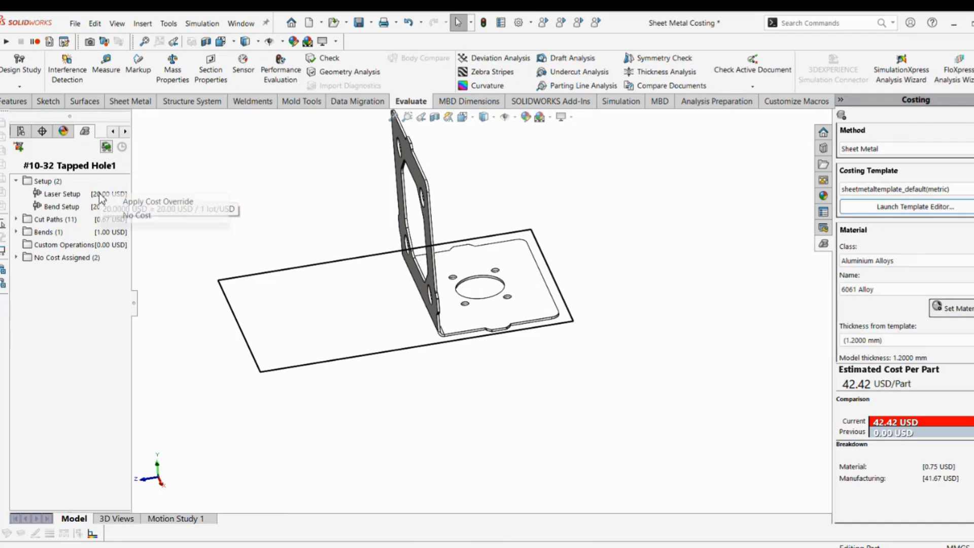
{"action": "left_click", "coordinate": [61, 194]}
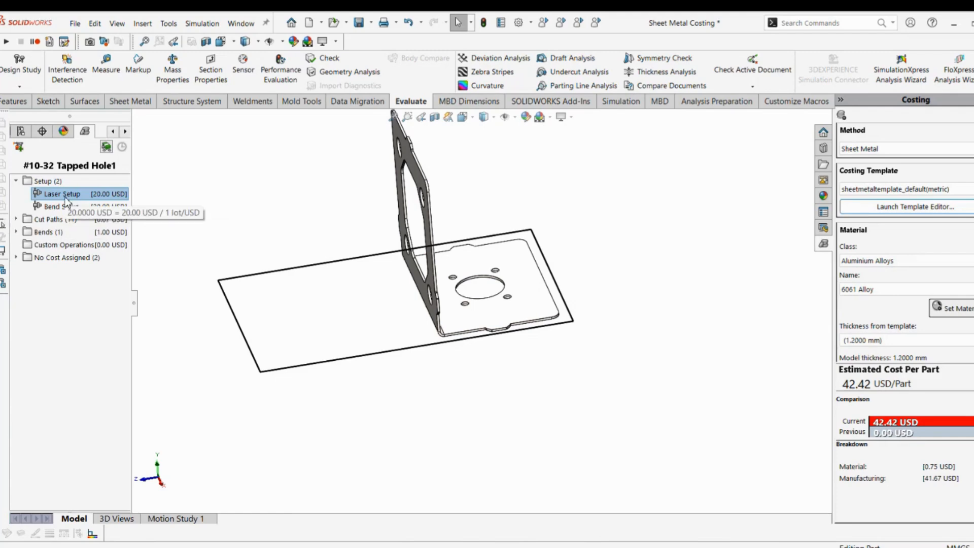
{"action": "left_click", "coordinate": [16, 219]}
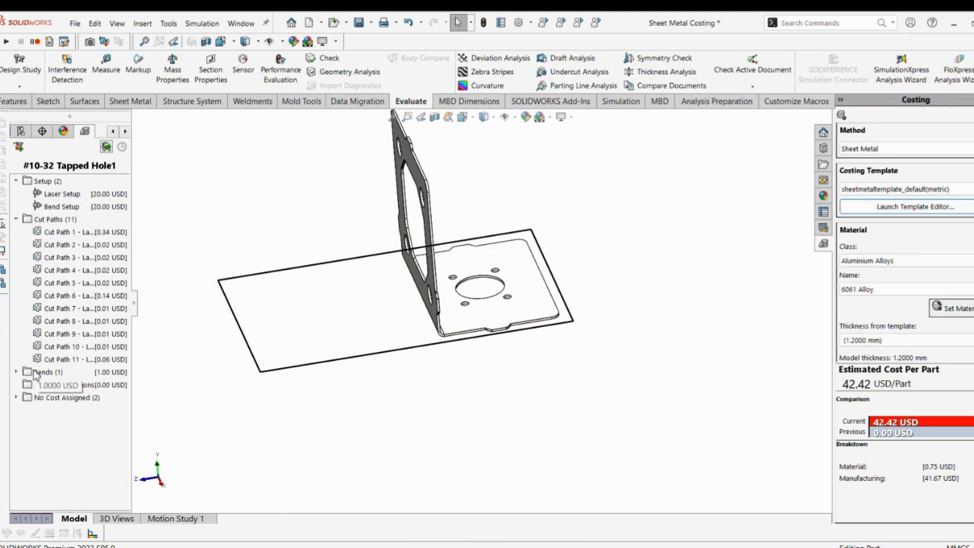
{"action": "left_click", "coordinate": [16, 372]}
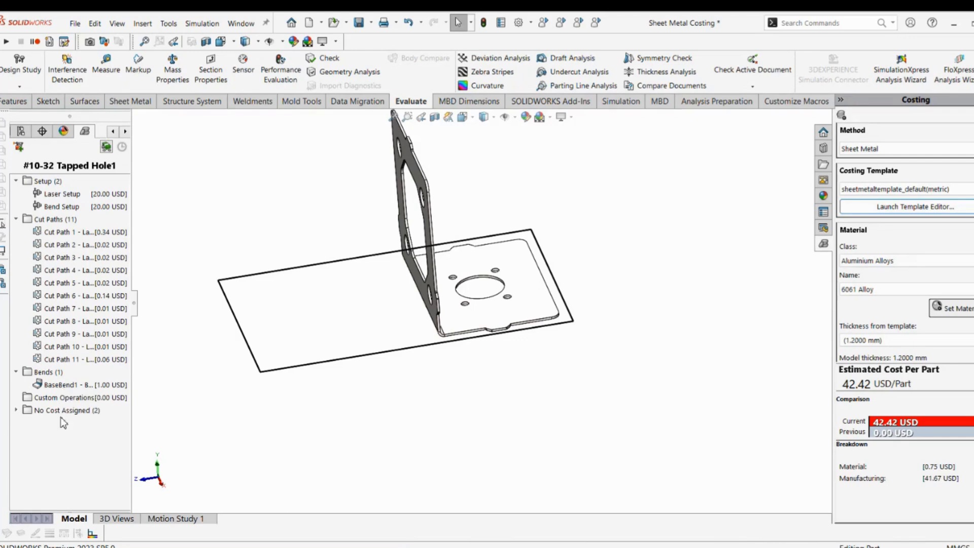
{"action": "left_click", "coordinate": [16, 409]}
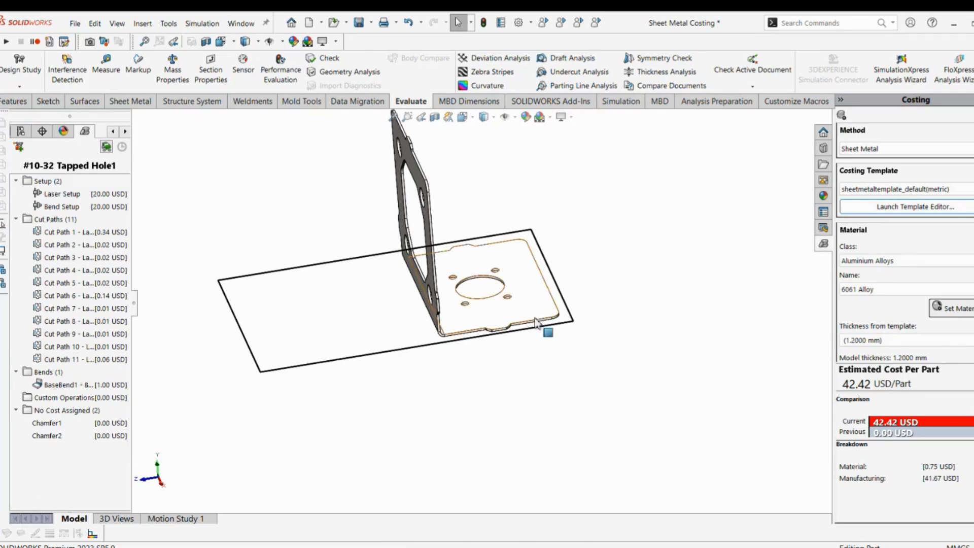
{"action": "scroll", "coordinate": [551, 331], "scroll_direction": "down", "scroll_amount": 6}
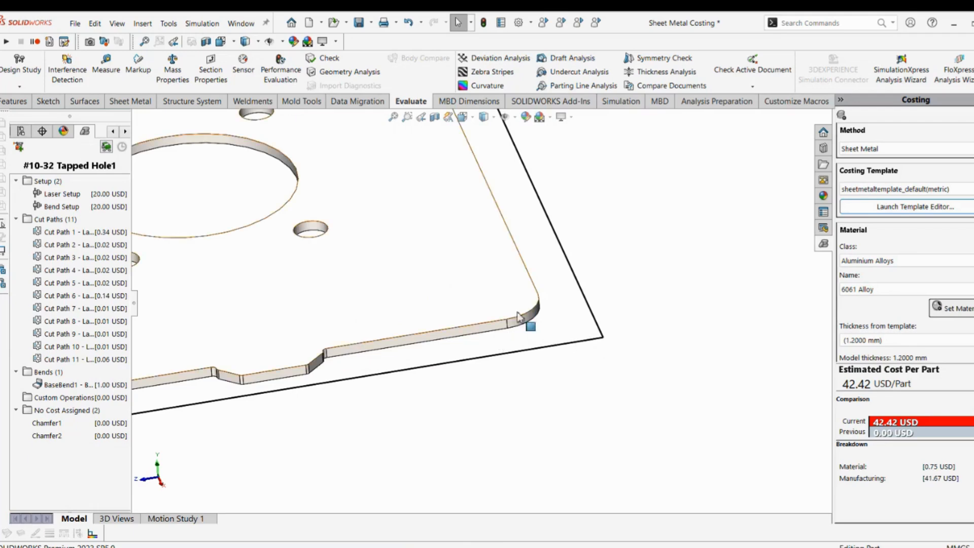
{"action": "scroll", "coordinate": [321, 369], "scroll_direction": "up", "scroll_amount": 6}
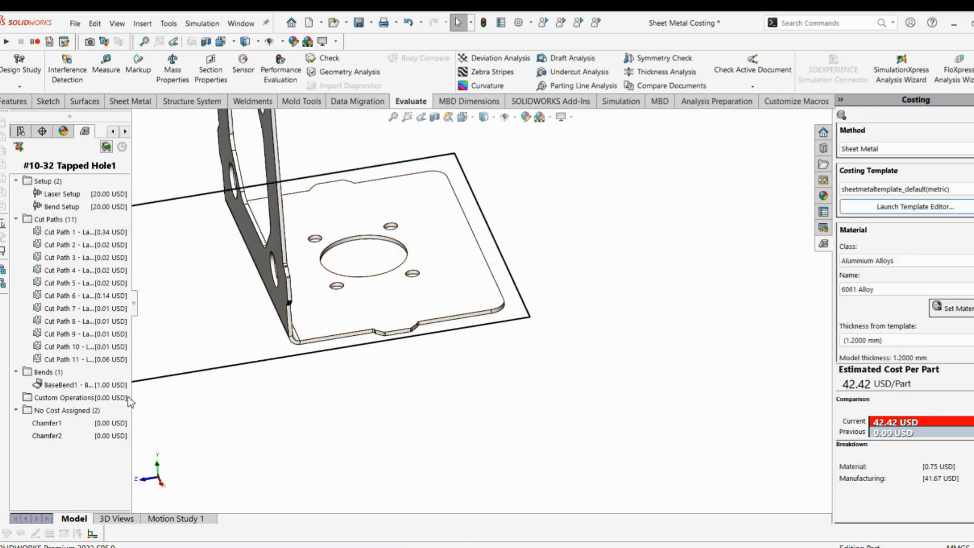
Step: Apply a cost override of 0.5 USD to Chamfer1
{"action": "right_click", "coordinate": [107, 424]}
{"action": "left_click", "coordinate": [137, 430]}
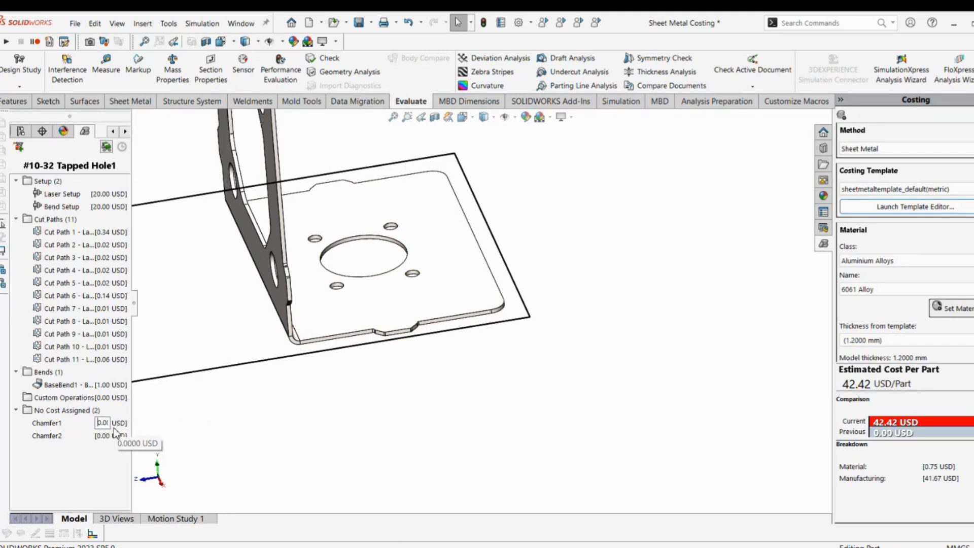
{"action": "left_click_drag", "start_coordinate": [100, 427], "coordinate": [89, 417]}
{"action": "key", "text": "Left"}
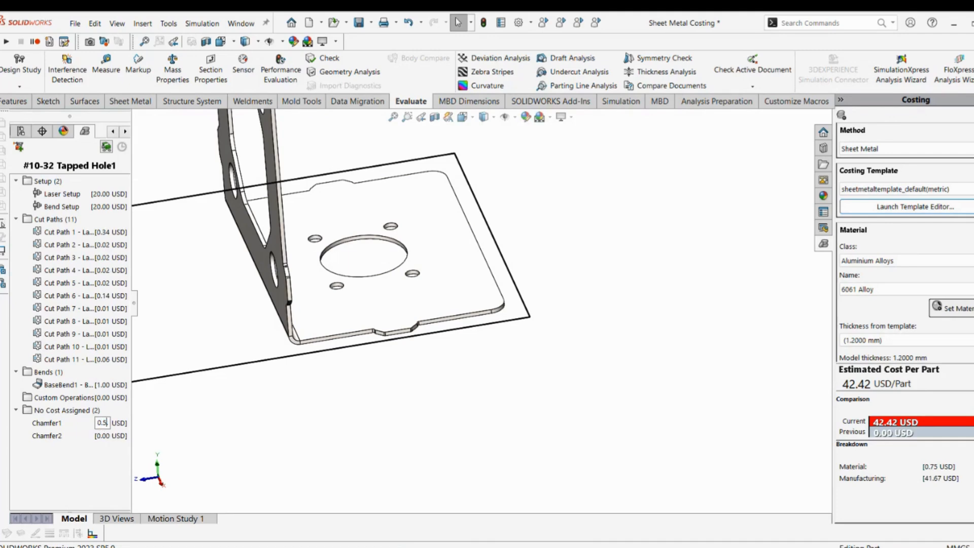
{"action": "key", "text": "Return"}
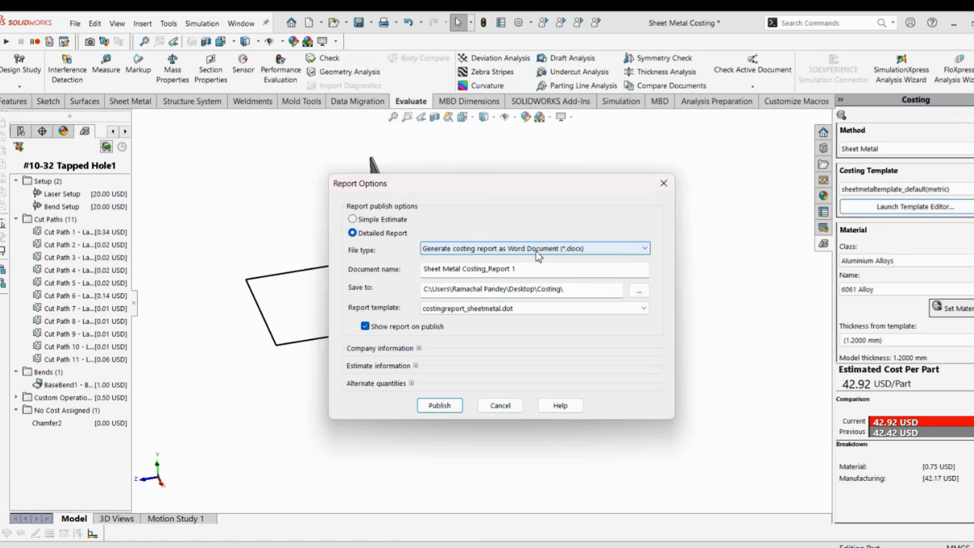
Step: Choose Word Document (*.docx) as the detailed report's file type and select its document name text
{"action": "left_click", "coordinate": [601, 251]}
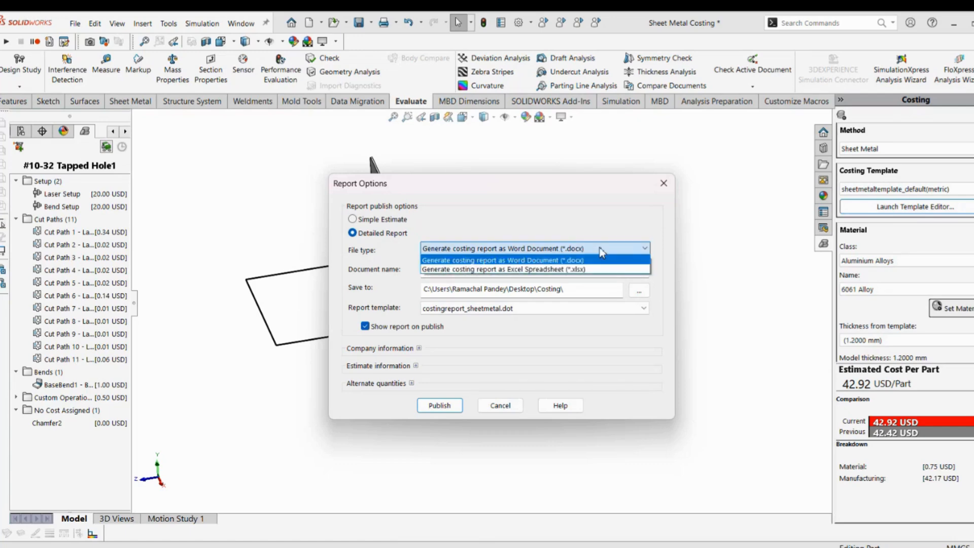
{"action": "left_click", "coordinate": [561, 261]}
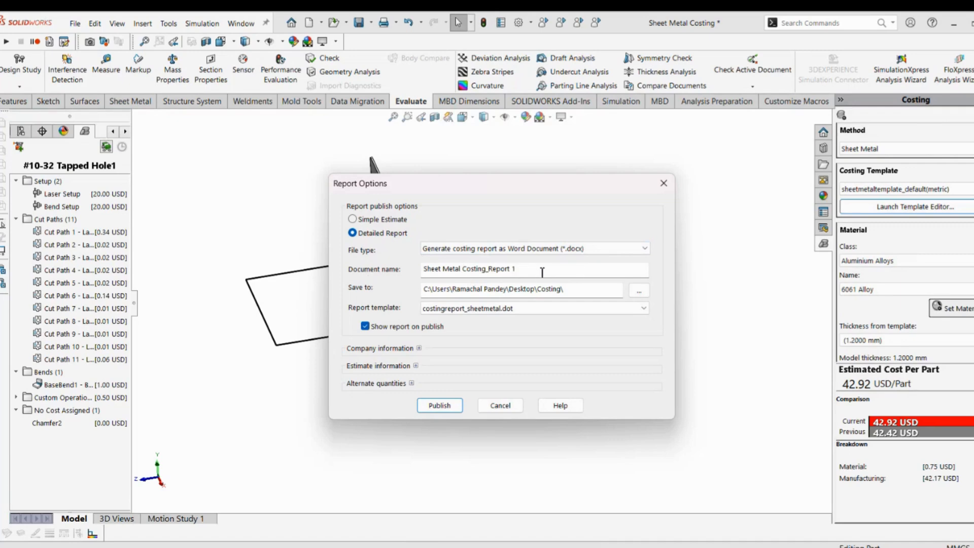
{"action": "left_click_drag", "start_coordinate": [541, 272], "coordinate": [419, 269]}
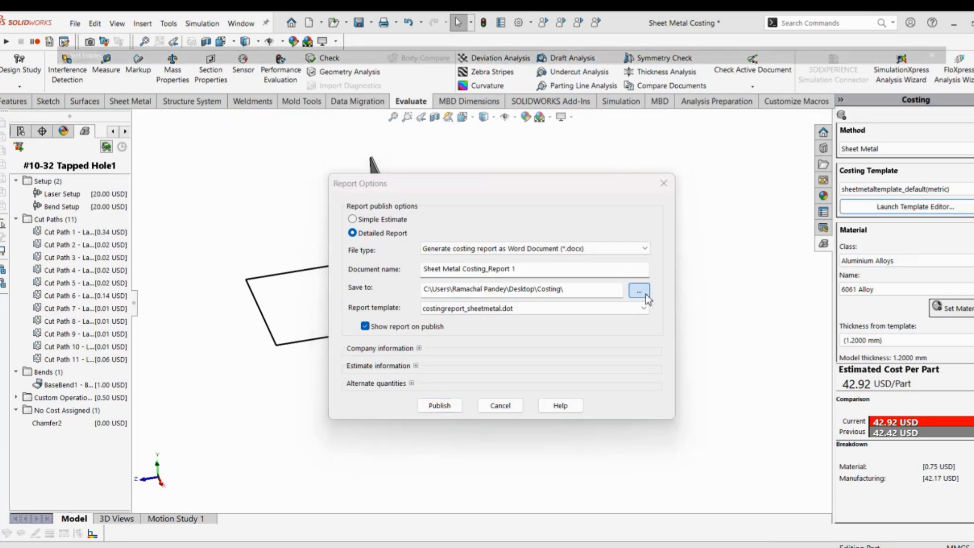
Step: Set the report's save location to the Costing folder on the Desktop
{"action": "left_click", "coordinate": [640, 295]}
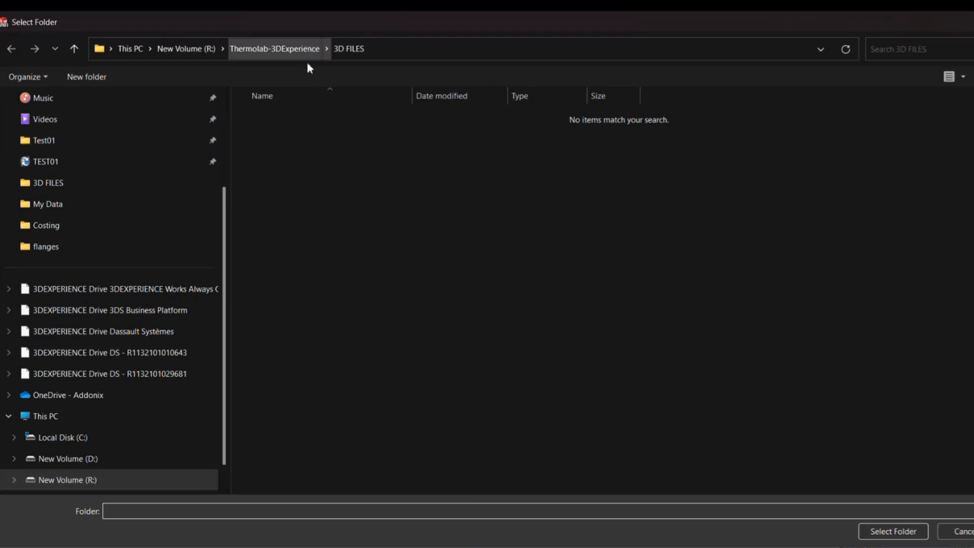
{"action": "scroll", "coordinate": [76, 198], "scroll_direction": "up", "scroll_amount": 2}
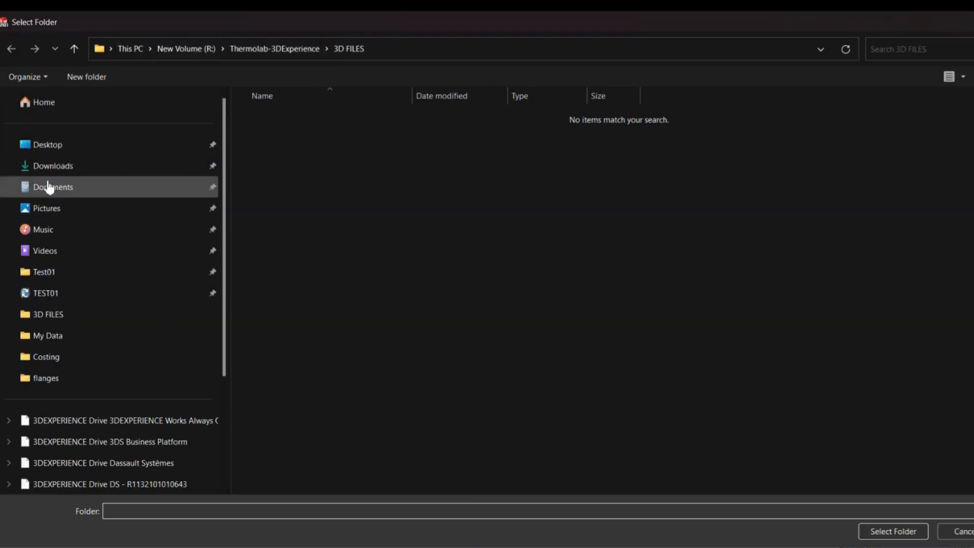
{"action": "left_click", "coordinate": [86, 150]}
{"action": "double_click", "coordinate": [315, 112]}
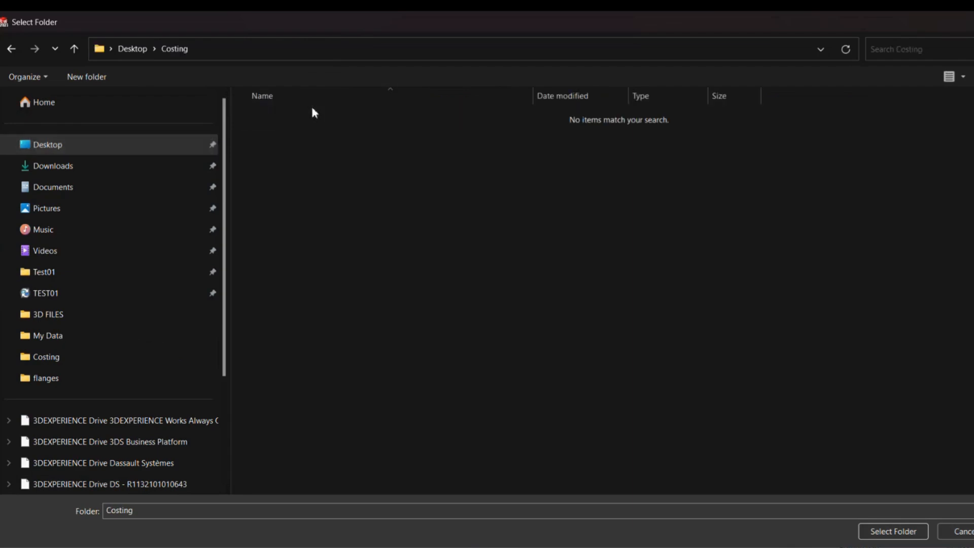
{"action": "left_click", "coordinate": [891, 532]}
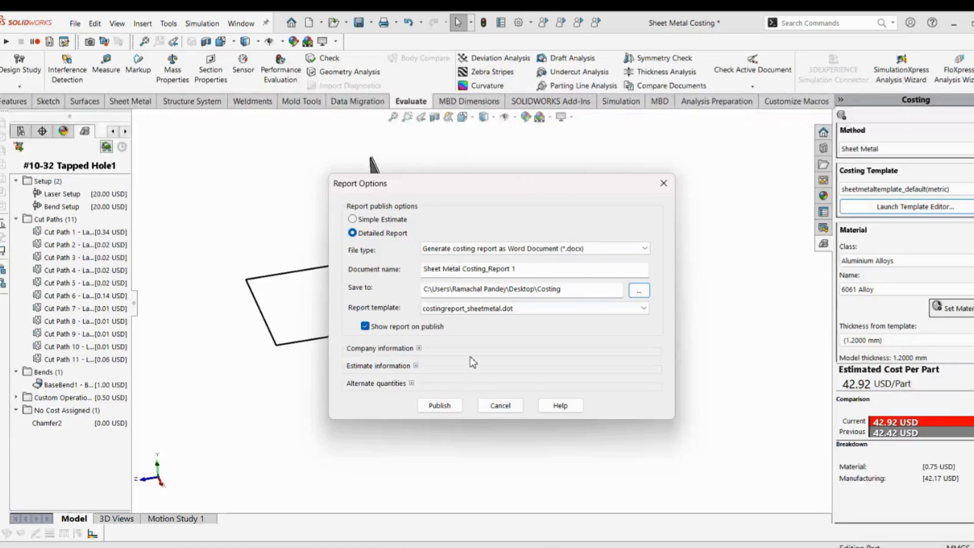
Step: Publish the detailed sheet metal costing report and cancel saving the generated Word document
{"action": "left_click", "coordinate": [440, 406]}
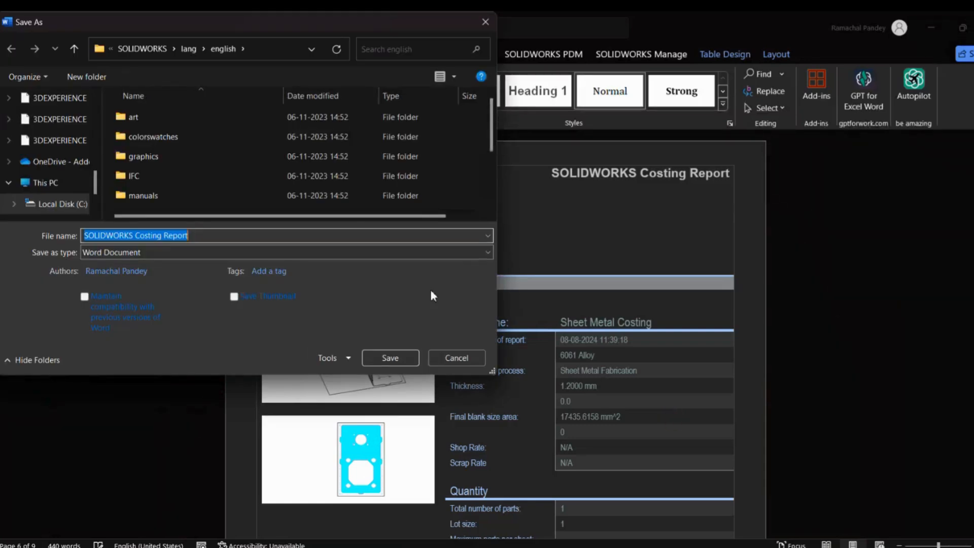
{"action": "left_click", "coordinate": [460, 358]}
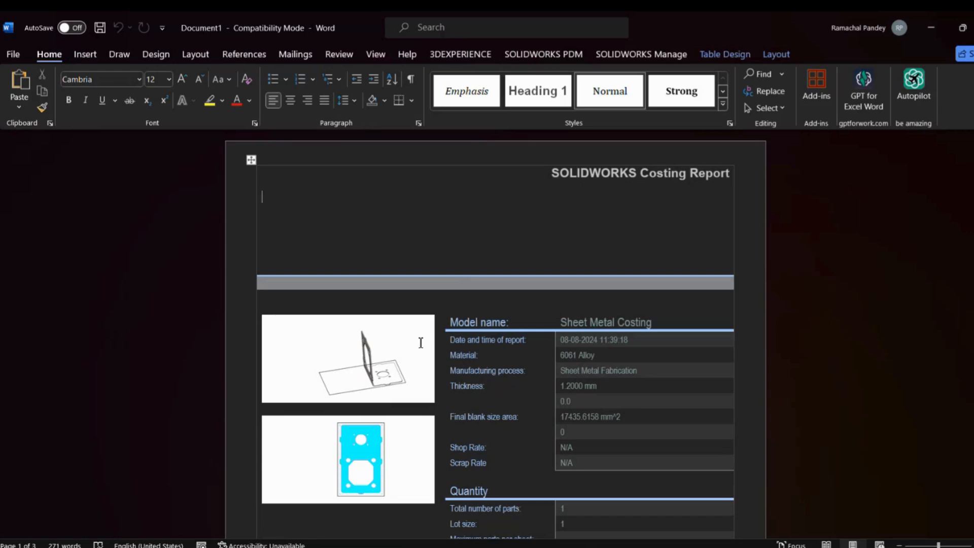
Step: Examine the costing report's setup, cut path, bend and custom operation tables, then its model details, estimated cost and cost breakdown
{"action": "scroll", "coordinate": [422, 339], "scroll_direction": "down", "scroll_amount": 15}
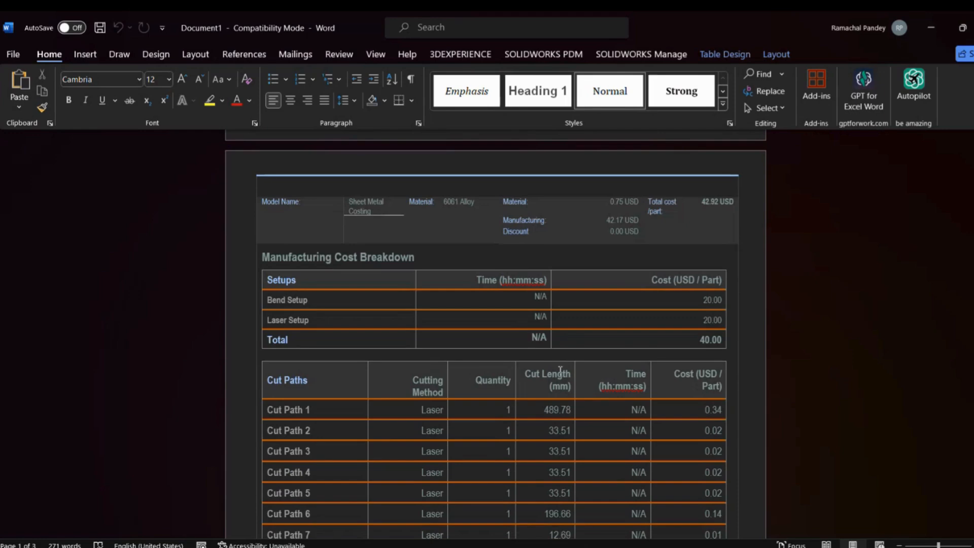
{"action": "scroll", "coordinate": [491, 372], "scroll_direction": "down", "scroll_amount": 1}
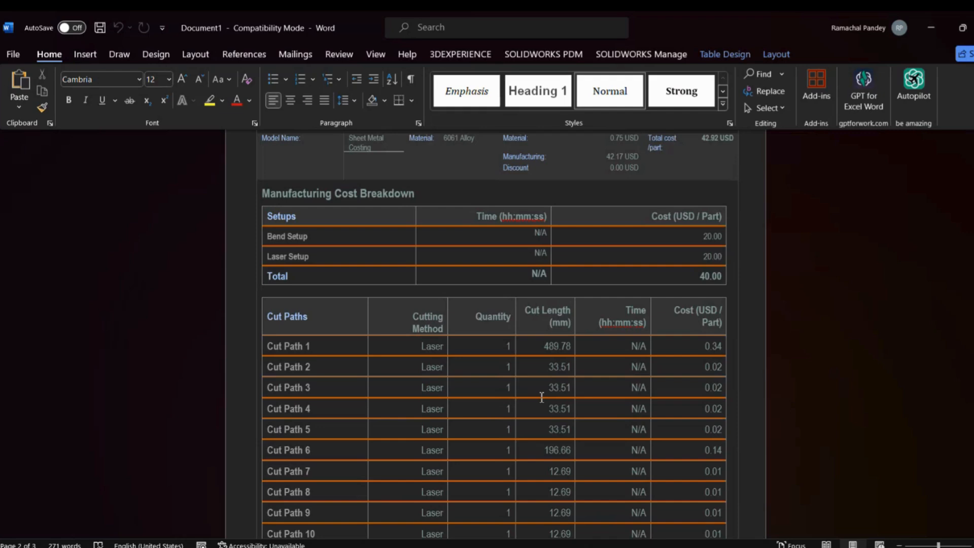
{"action": "scroll", "coordinate": [541, 397], "scroll_direction": "down", "scroll_amount": 3}
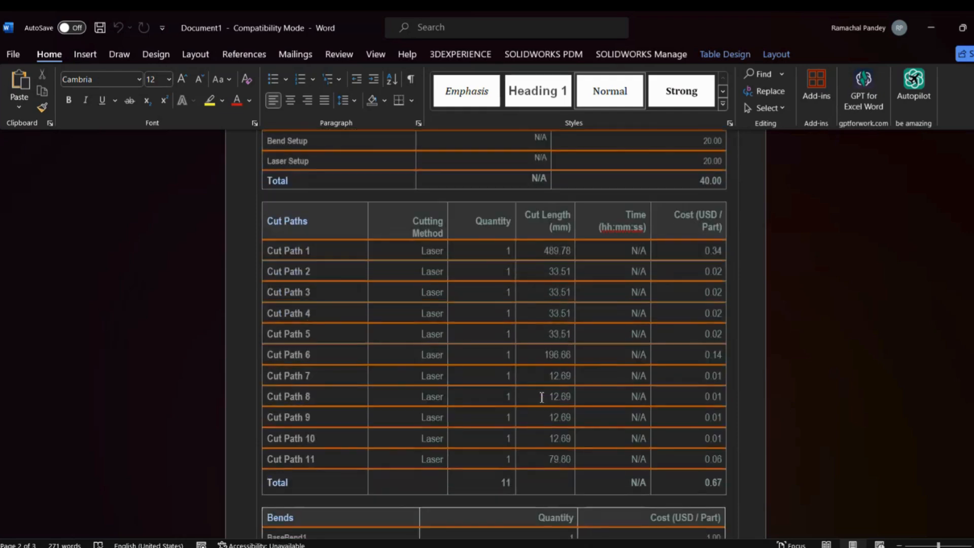
{"action": "scroll", "coordinate": [554, 434], "scroll_direction": "down", "scroll_amount": 4}
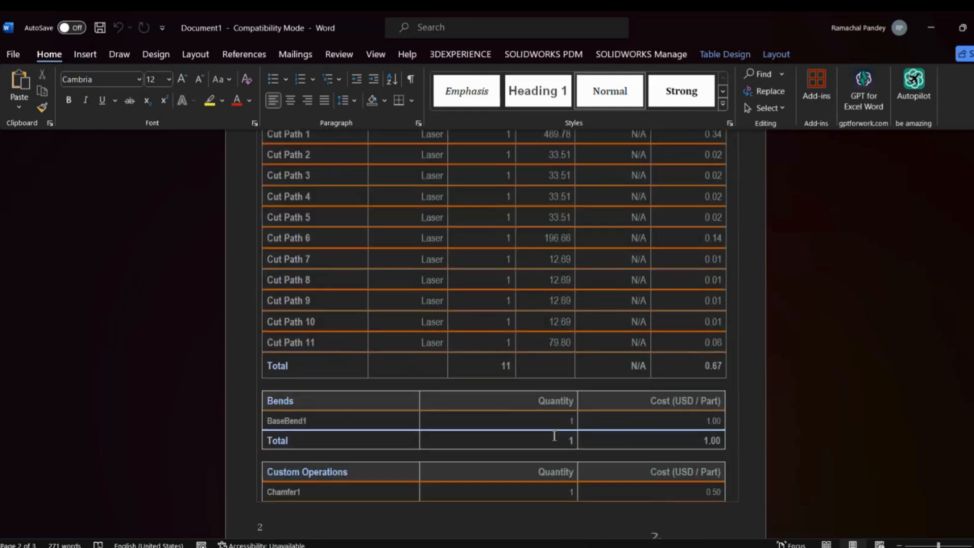
{"action": "scroll", "coordinate": [555, 434], "scroll_direction": "up", "scroll_amount": 15}
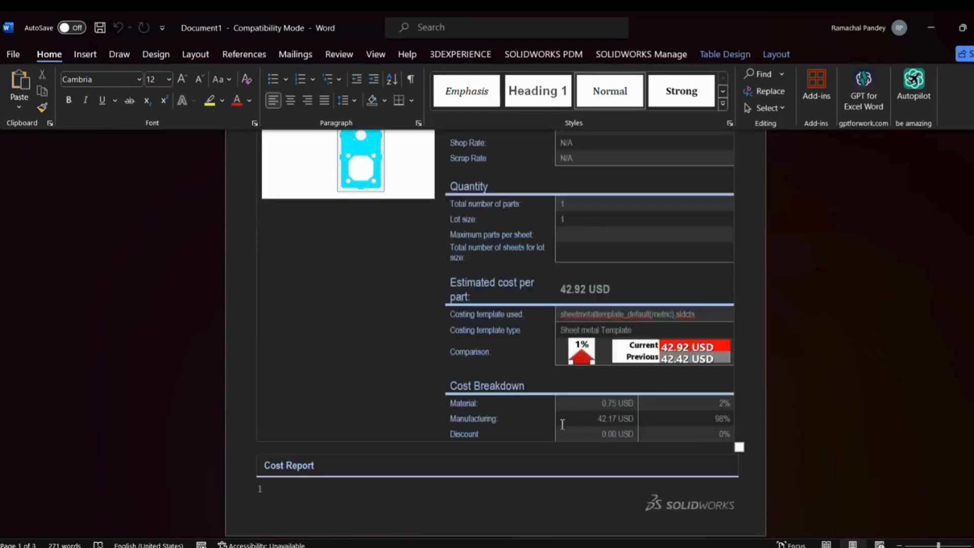
{"action": "scroll", "coordinate": [560, 426], "scroll_direction": "up", "scroll_amount": 2}
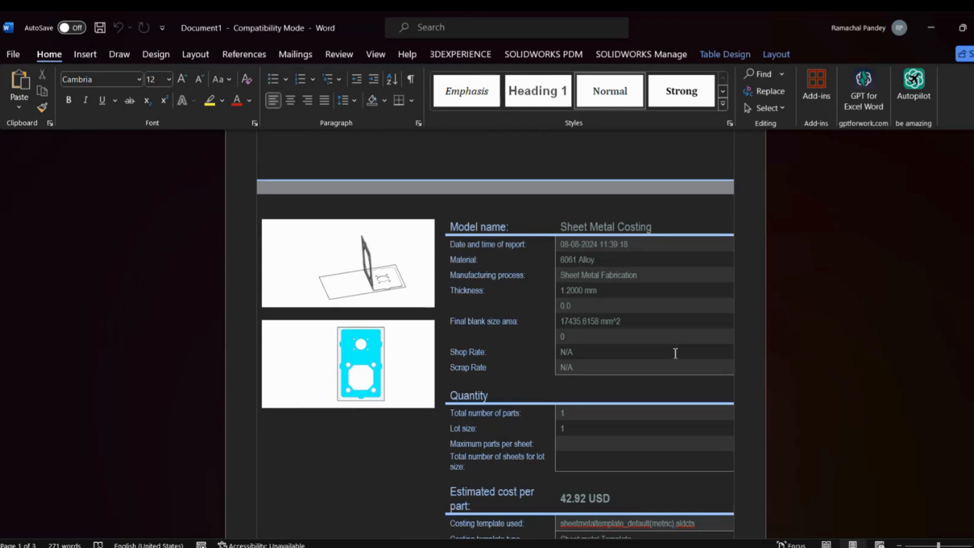
{"action": "scroll", "coordinate": [607, 317], "scroll_direction": "down", "scroll_amount": 5}
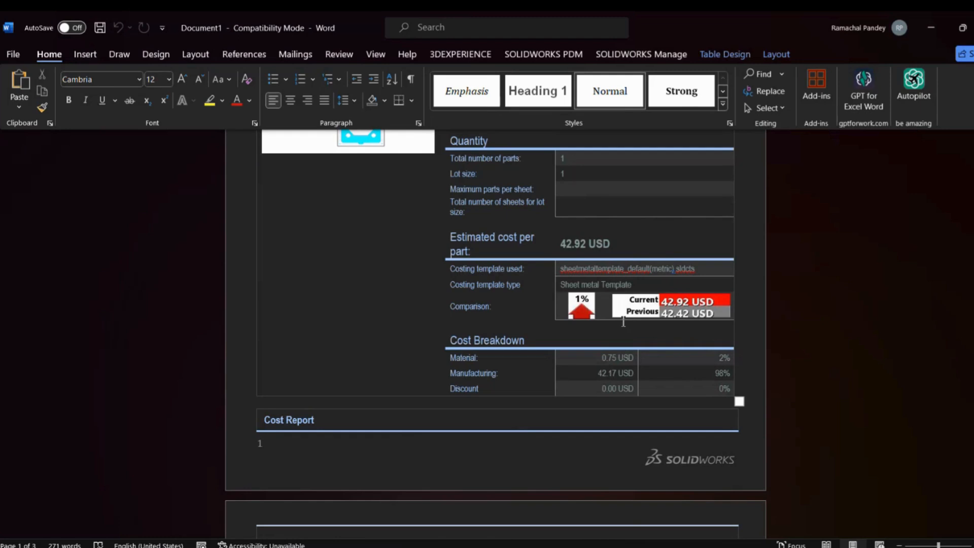
Step: Close the Word report without saving, return to SOLIDWORKS and acknowledge the costing notice
{"action": "key", "text": "ctrl+w"}
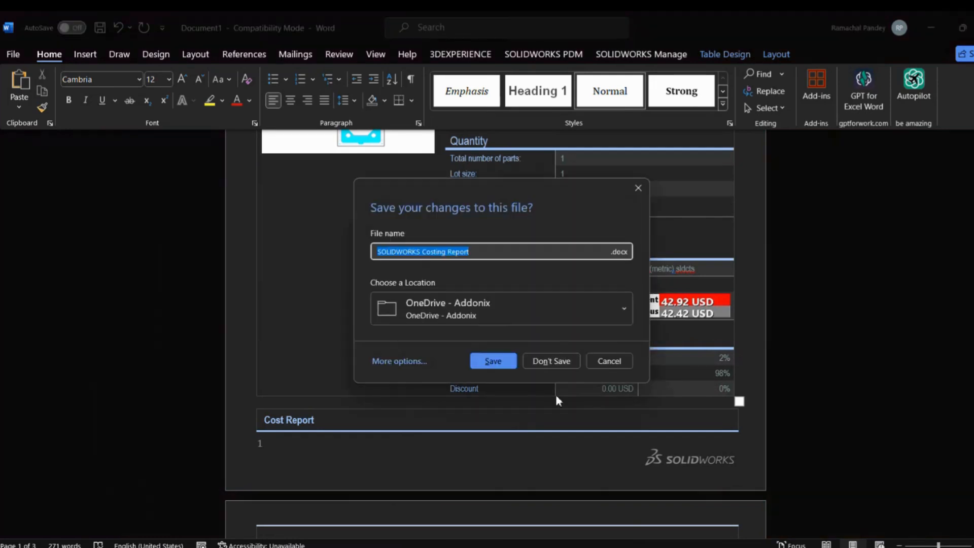
{"action": "left_click", "coordinate": [541, 364]}
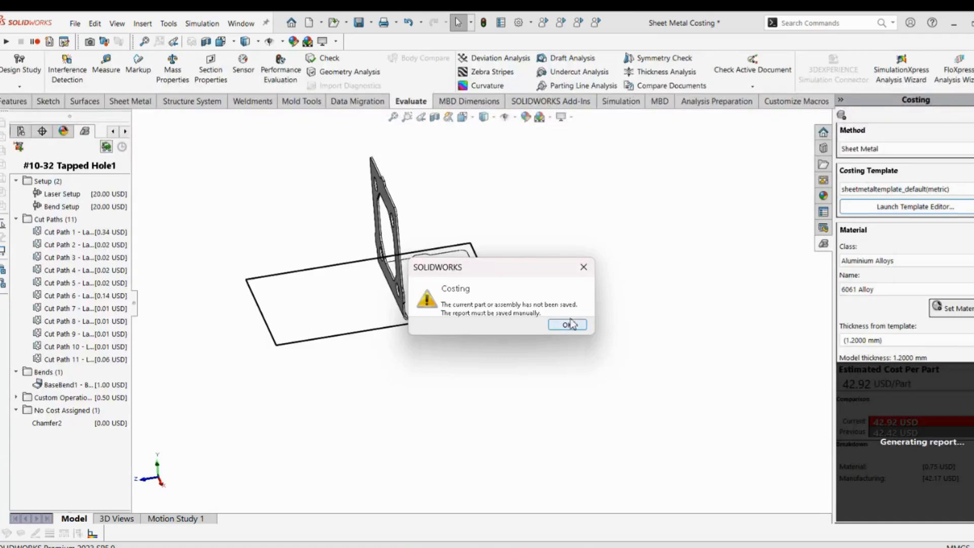
{"action": "left_click", "coordinate": [568, 324]}
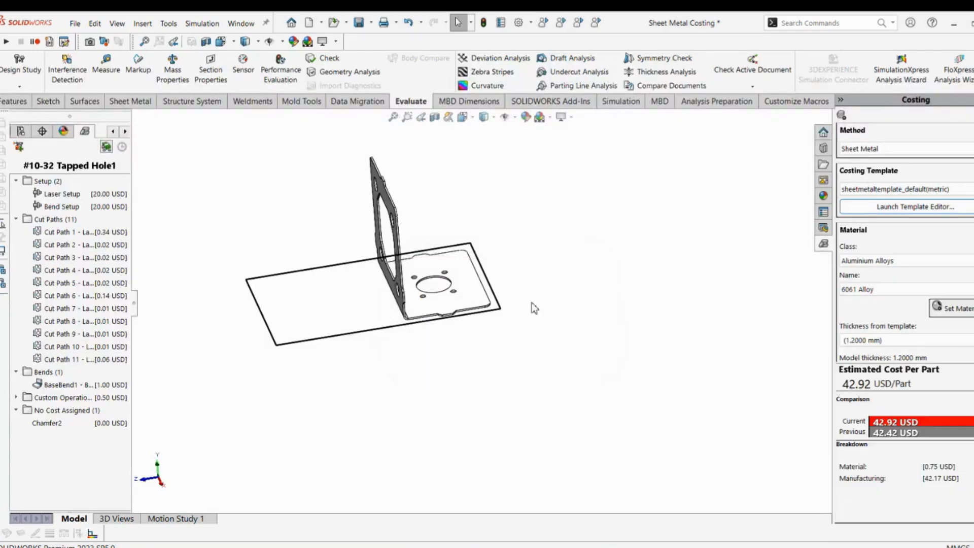